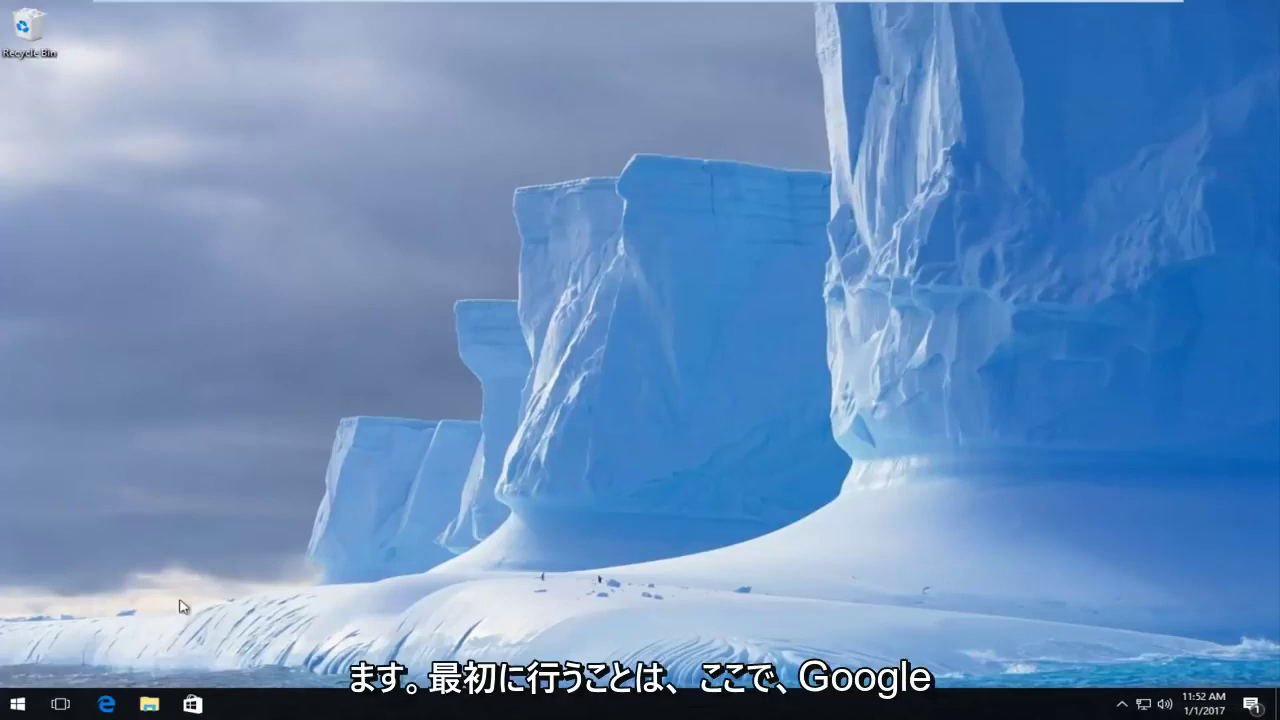
Step: Search the computer for "chrome" and launch Google Chrome
{"action": "left_click", "coordinate": [18, 704]}
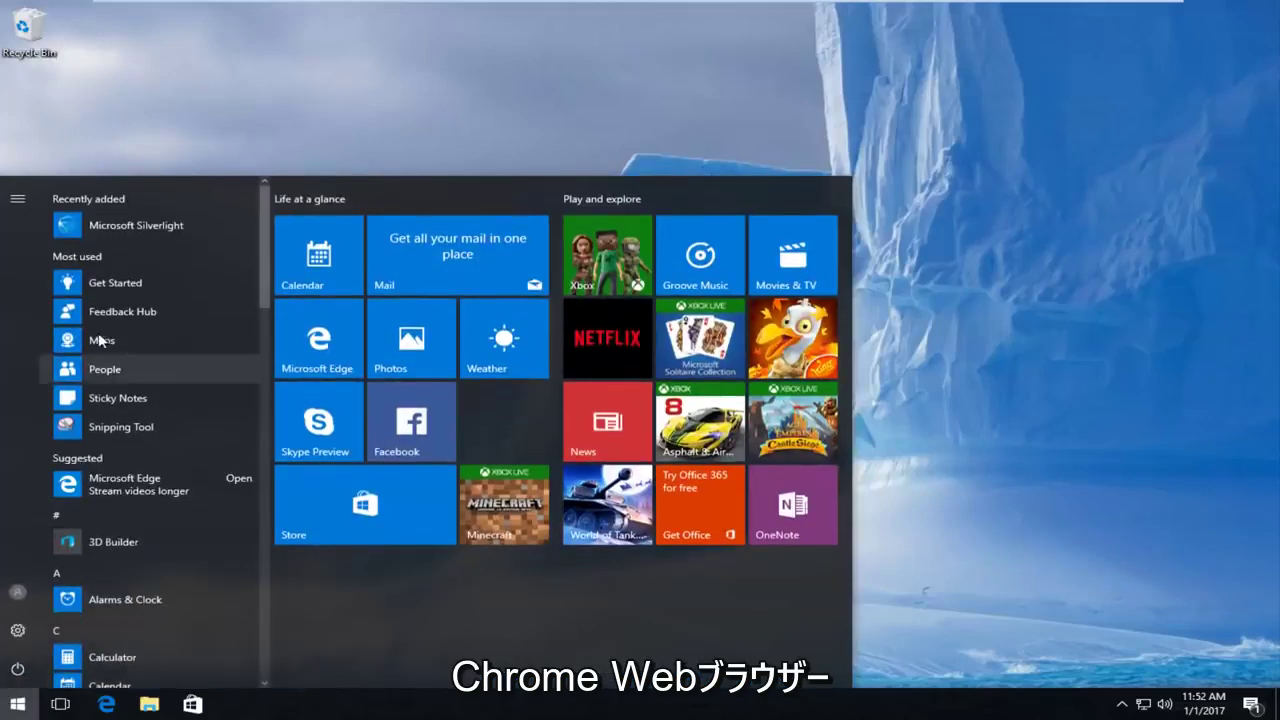
{"action": "left_click", "coordinate": [102, 599]}
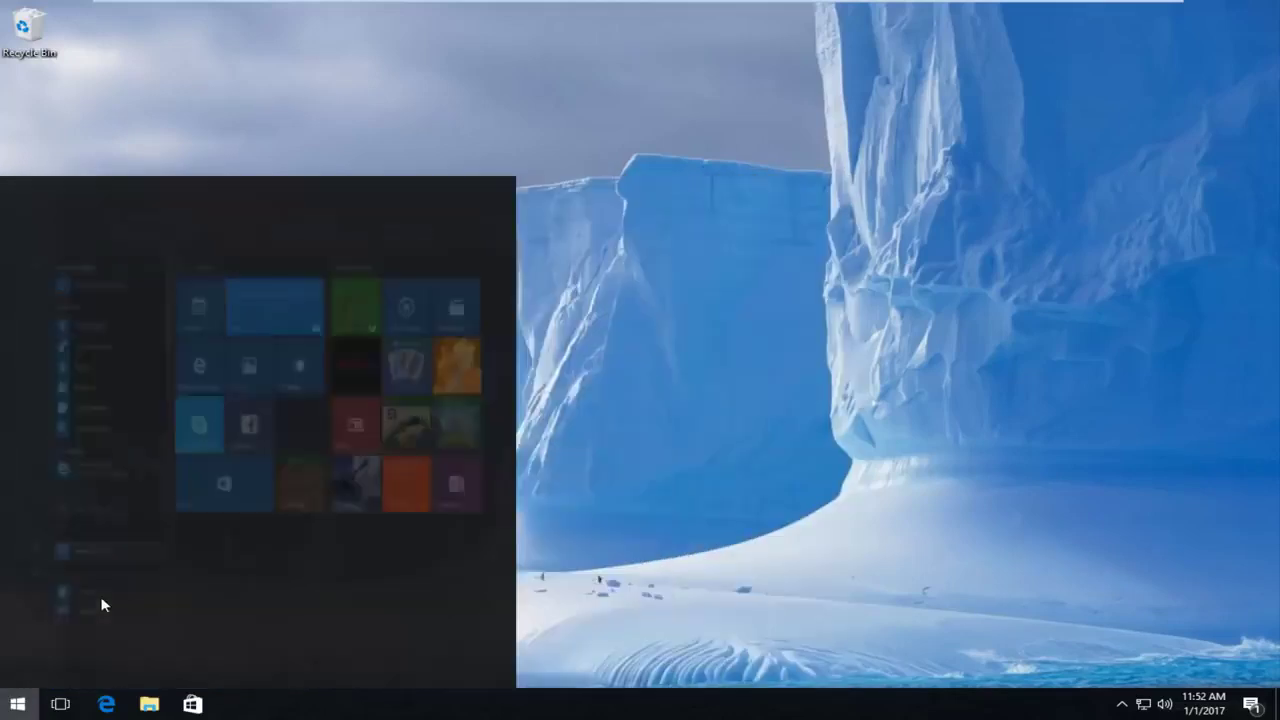
{"action": "type", "text": "chrome"}
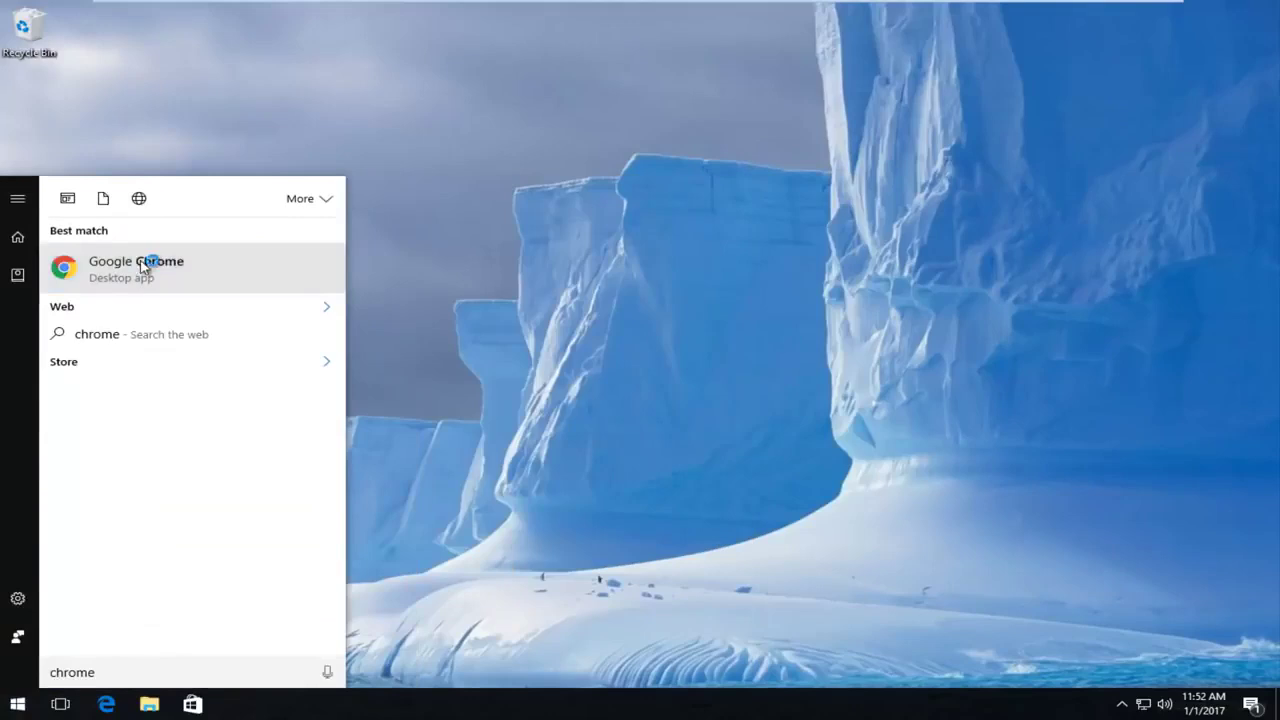
{"action": "left_click", "coordinate": [141, 264]}
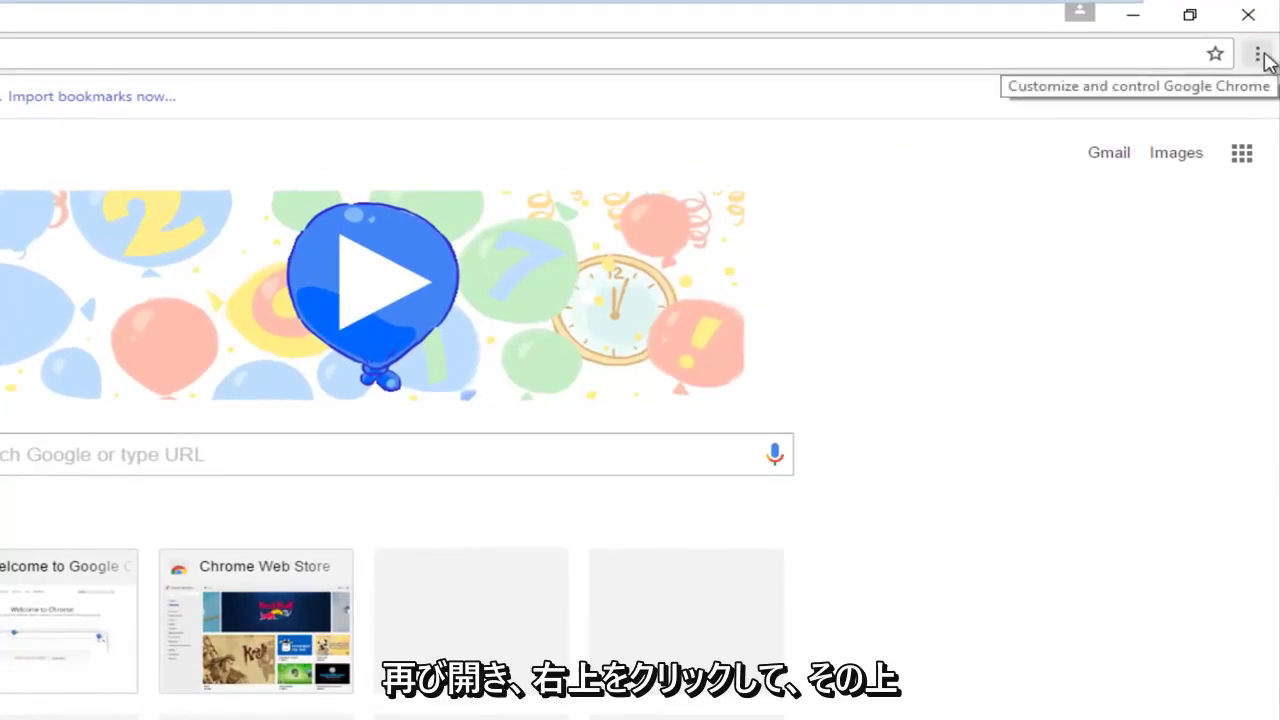
Step: Open the Clear browsing data dialog in Chrome
{"action": "left_click", "coordinate": [1258, 55]}
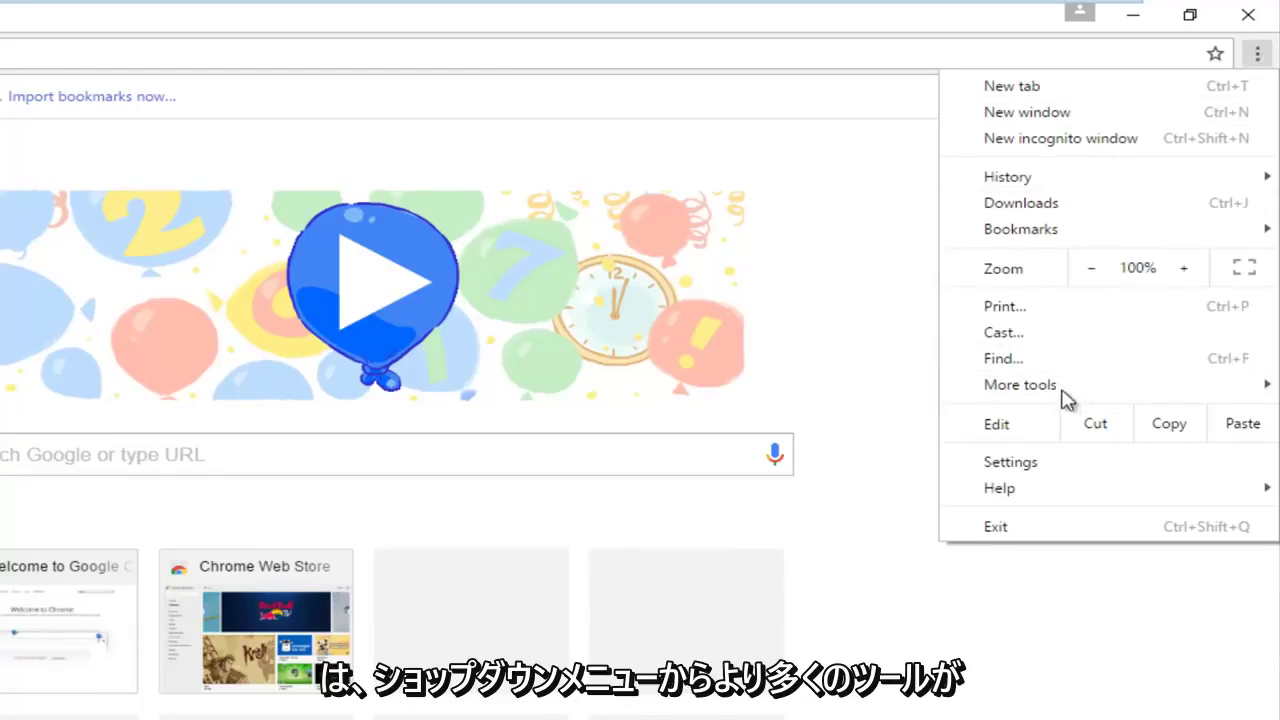
{"action": "mouse_move", "coordinate": [1066, 391]}
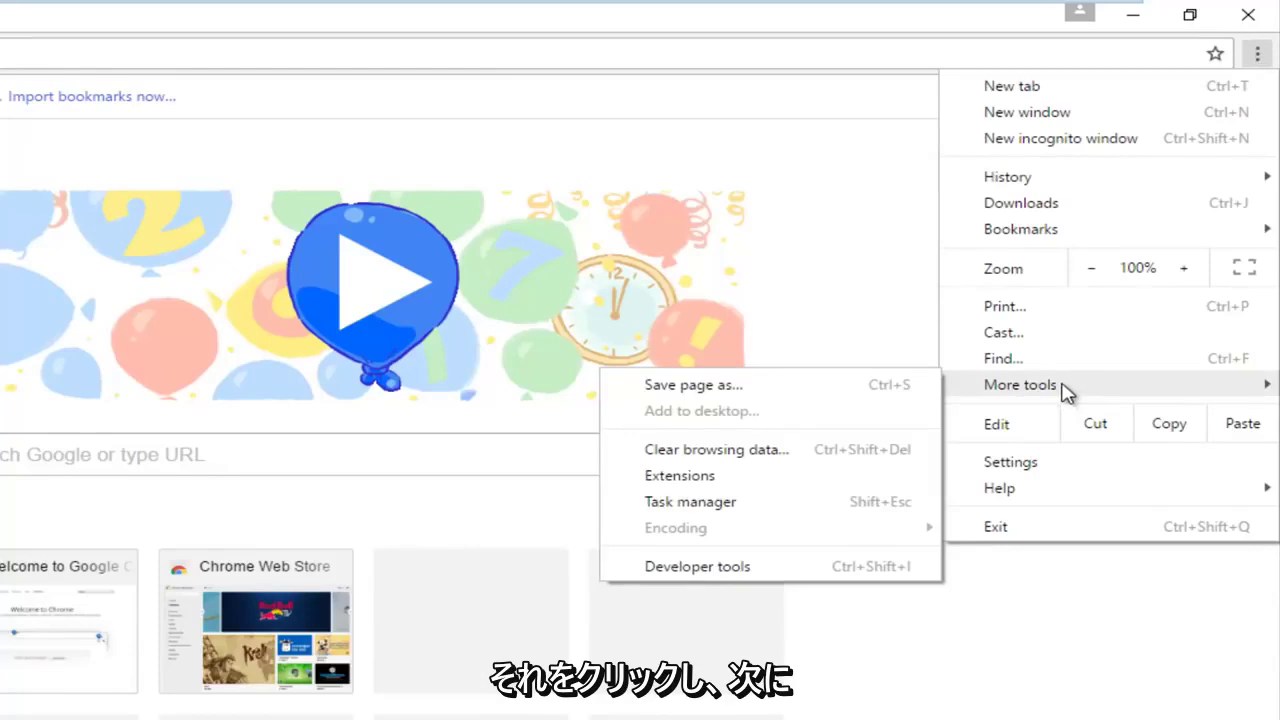
{"action": "left_click", "coordinate": [697, 455]}
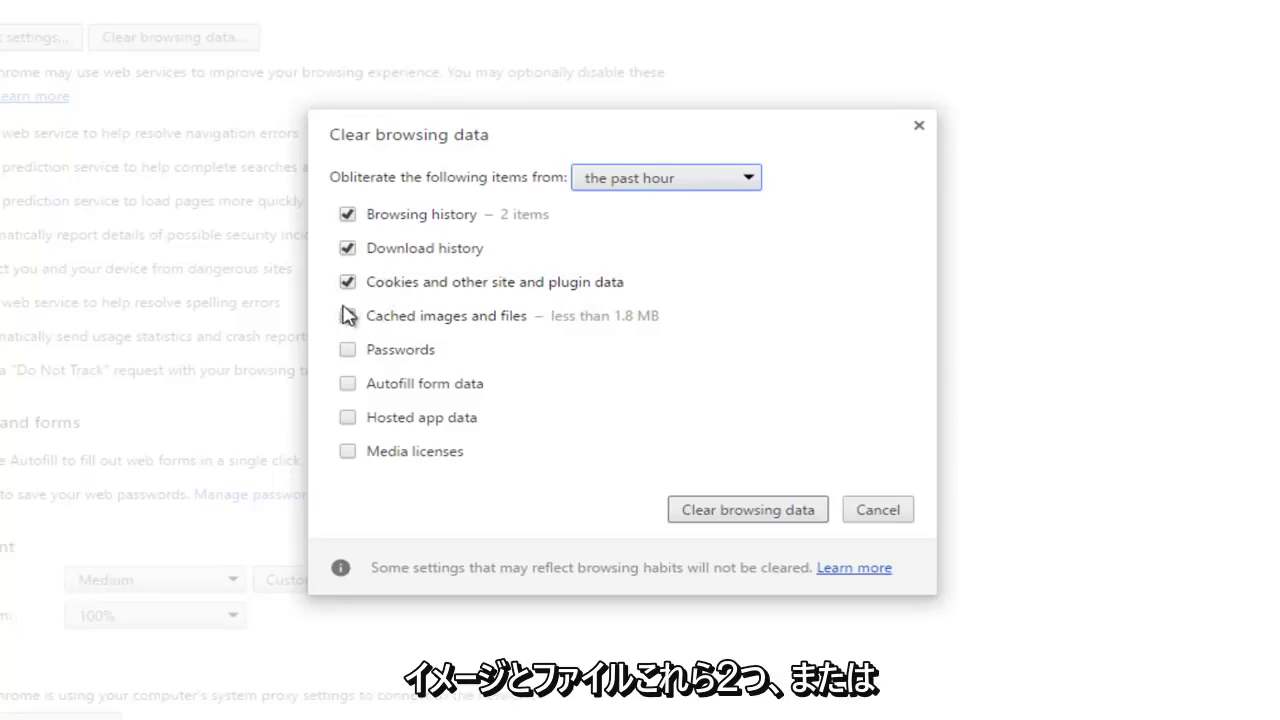
Step: Exclude browsing and download history, clear cookies and cached files from the beginning of time, and close Chrome
{"action": "left_click", "coordinate": [356, 249]}
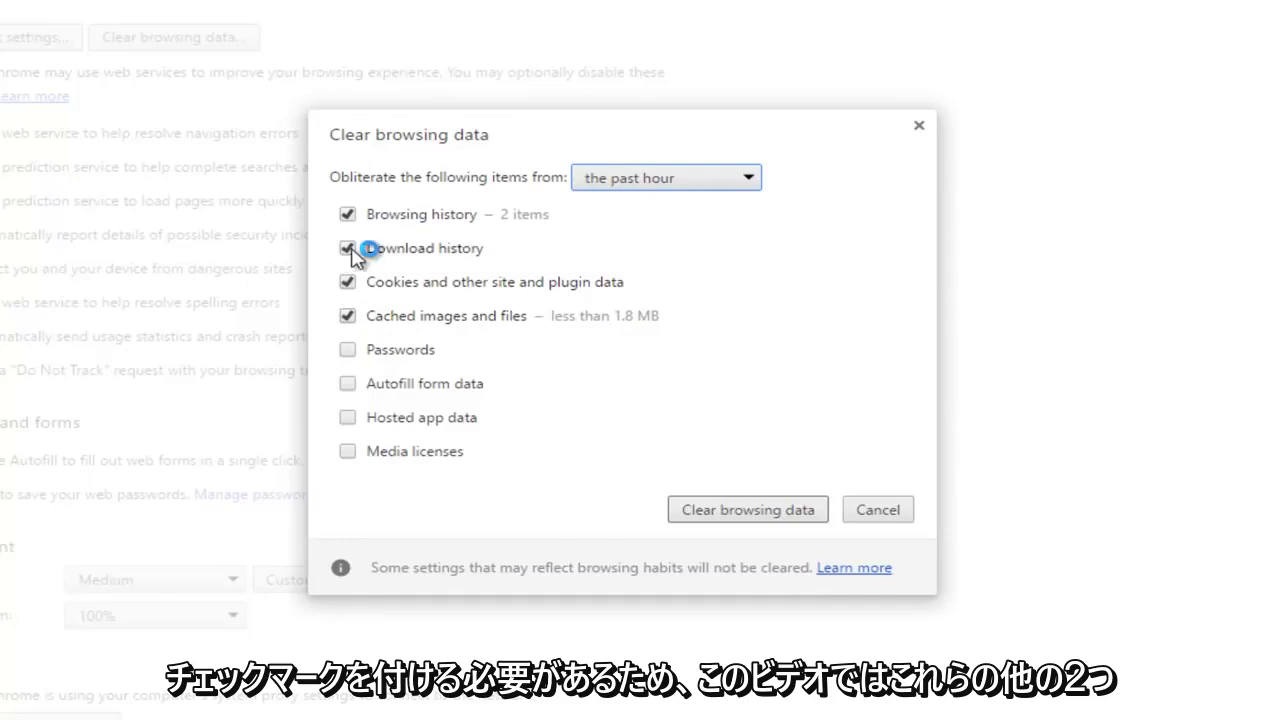
{"action": "left_click", "coordinate": [348, 214]}
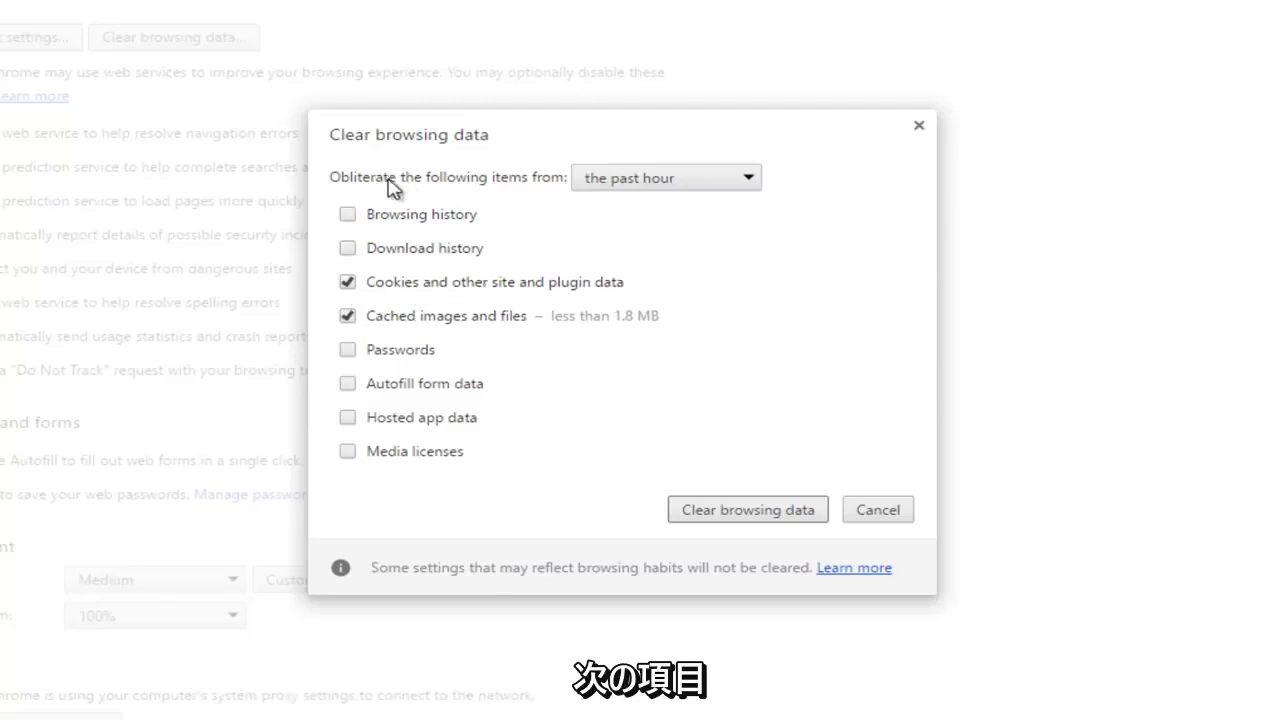
{"action": "left_click", "coordinate": [729, 179]}
{"action": "left_click", "coordinate": [650, 278]}
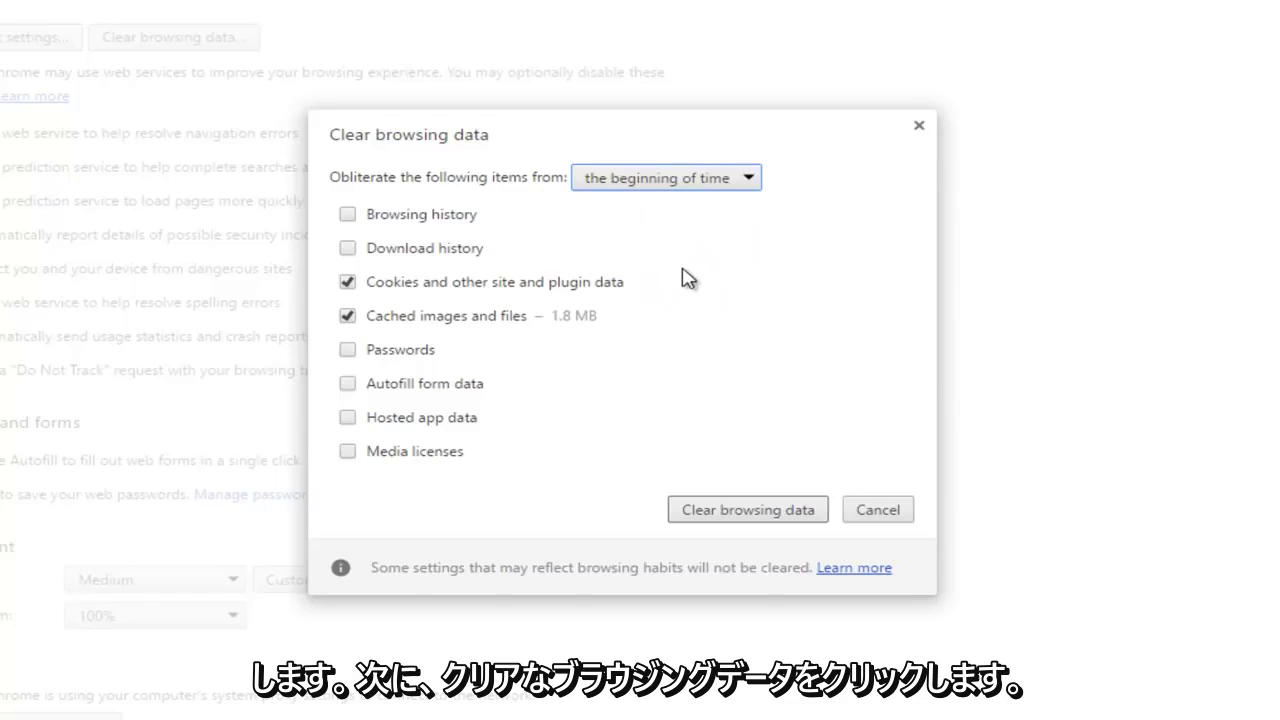
{"action": "left_click", "coordinate": [745, 514]}
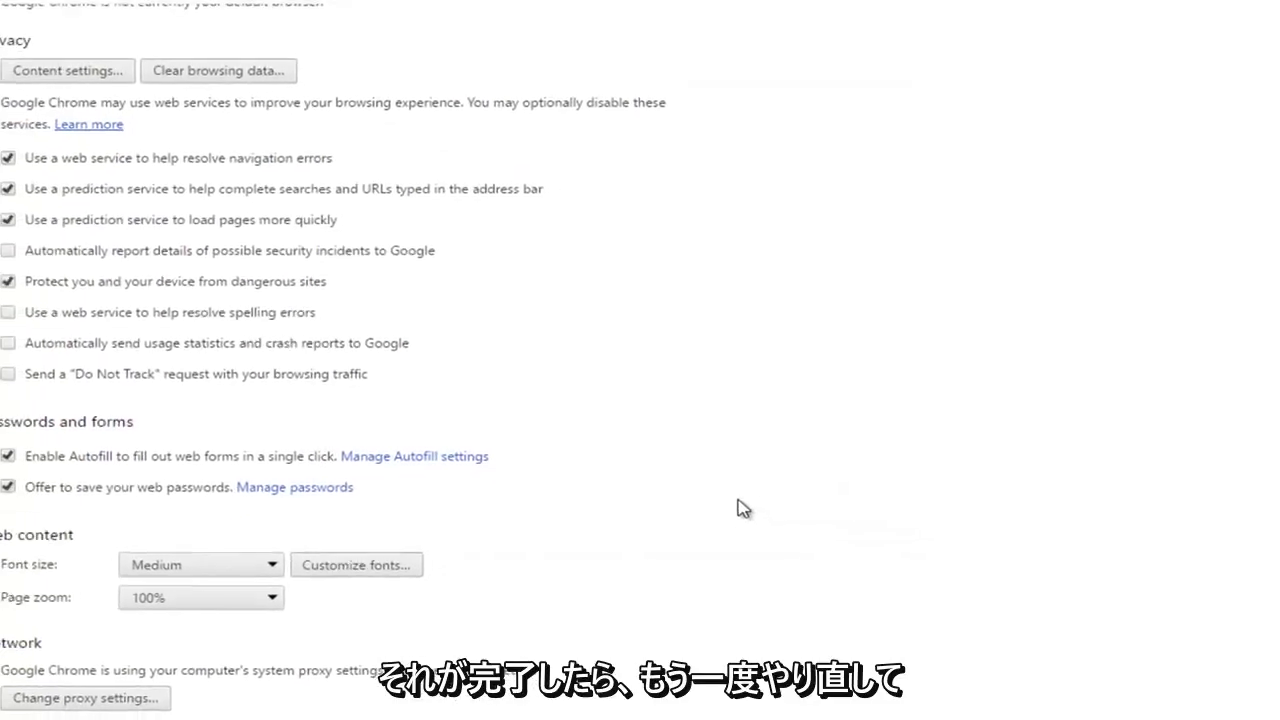
{"action": "key", "text": "alt+F4"}
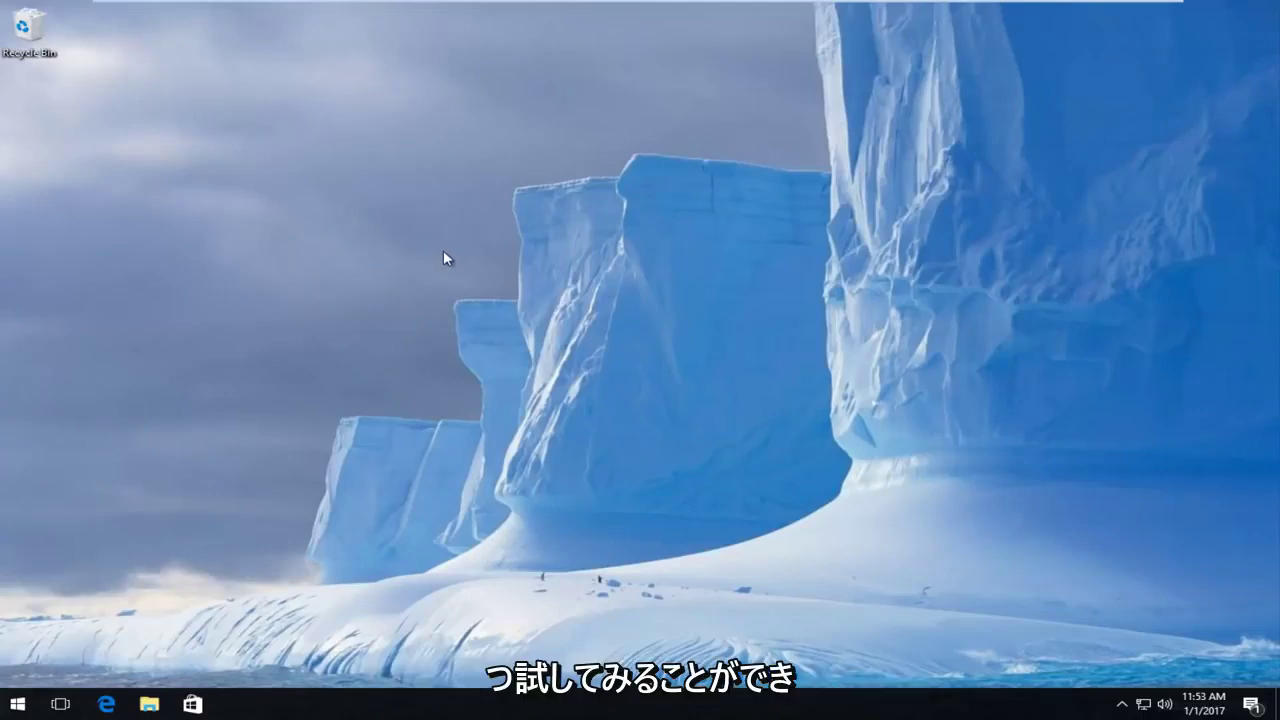
Step: Open Command Prompt with administrator rights and allow it to make changes to the device
{"action": "right_click", "coordinate": [17, 704]}
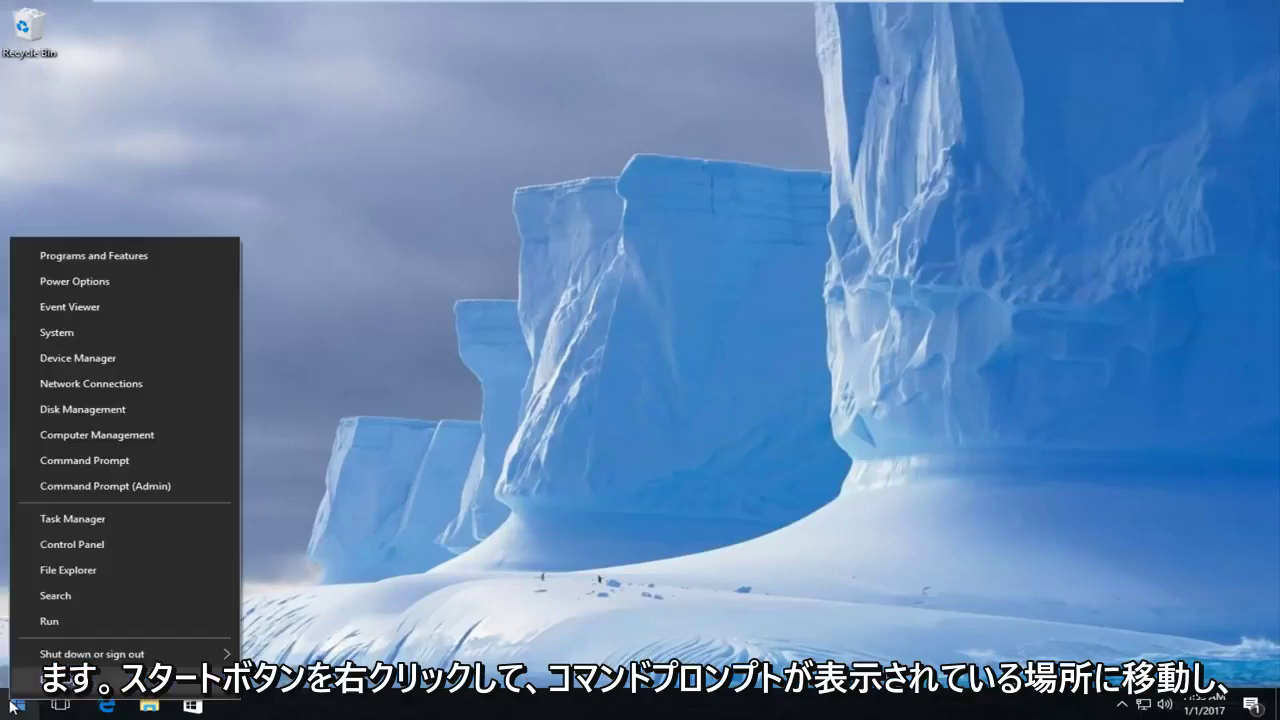
{"action": "left_click", "coordinate": [111, 488]}
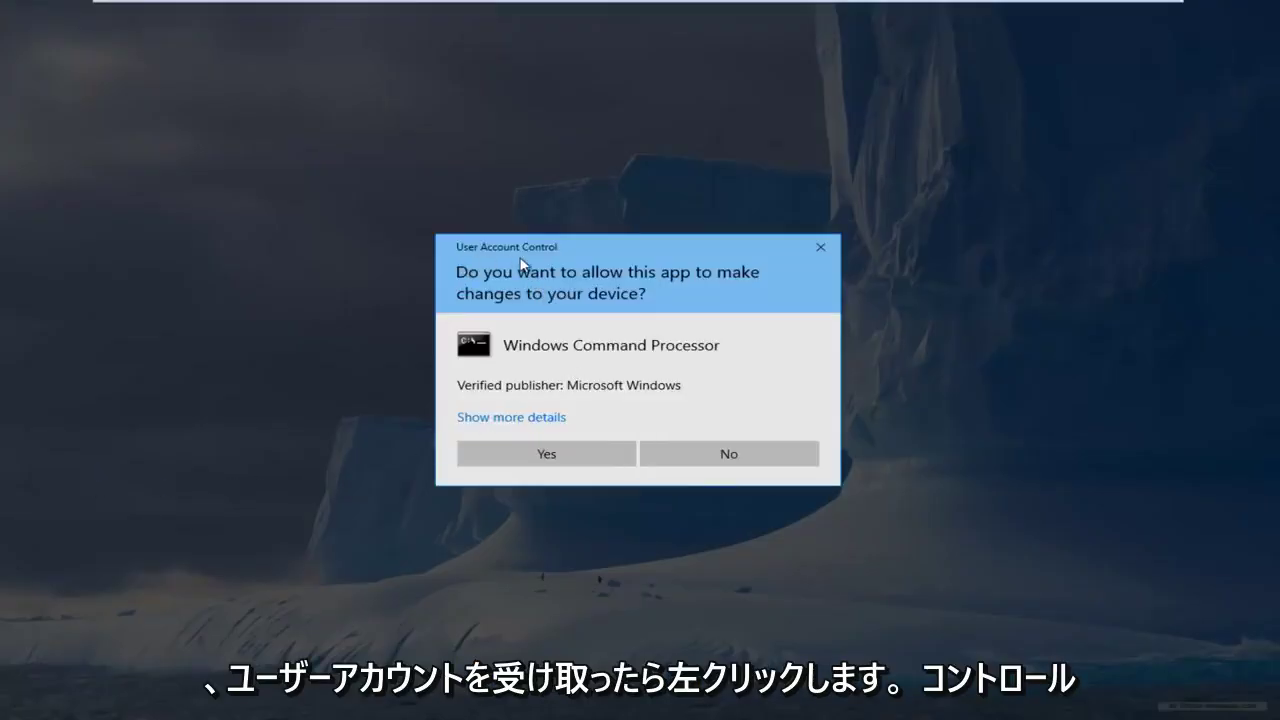
{"action": "left_click", "coordinate": [528, 452]}
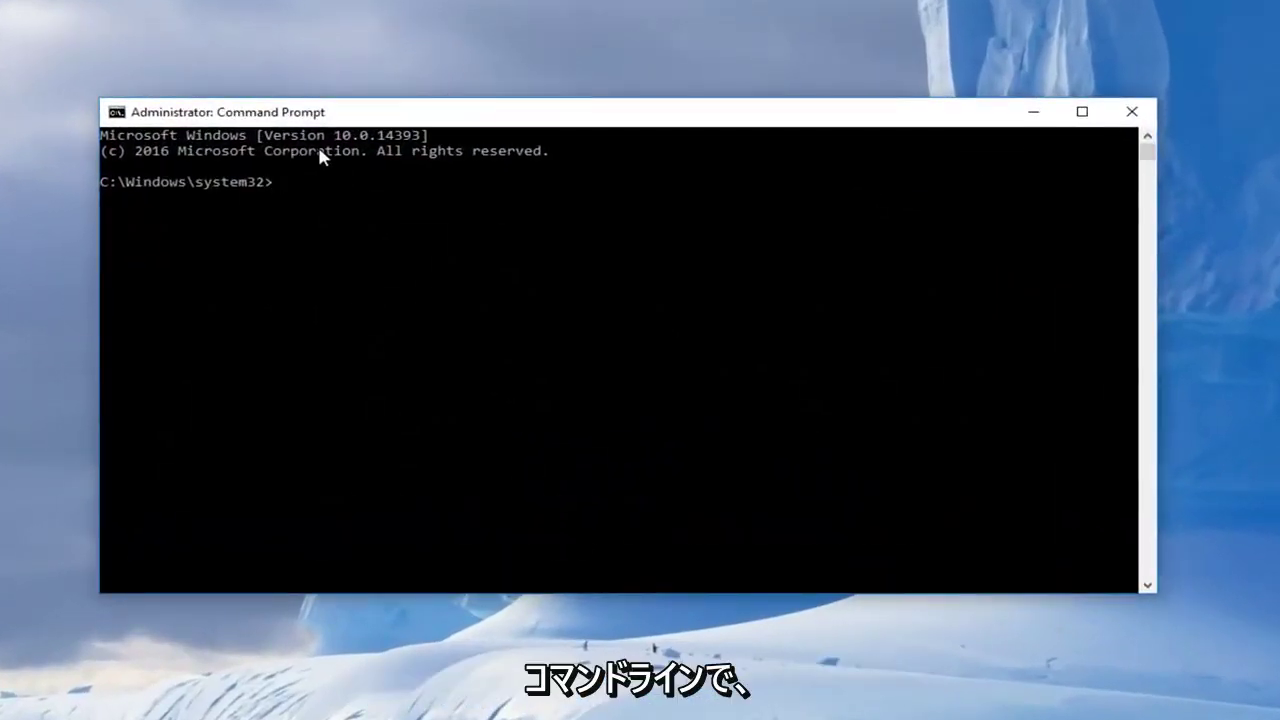
Step: Release the current IP address by running ipconfig /release
{"action": "type", "text": "ipconfig"}
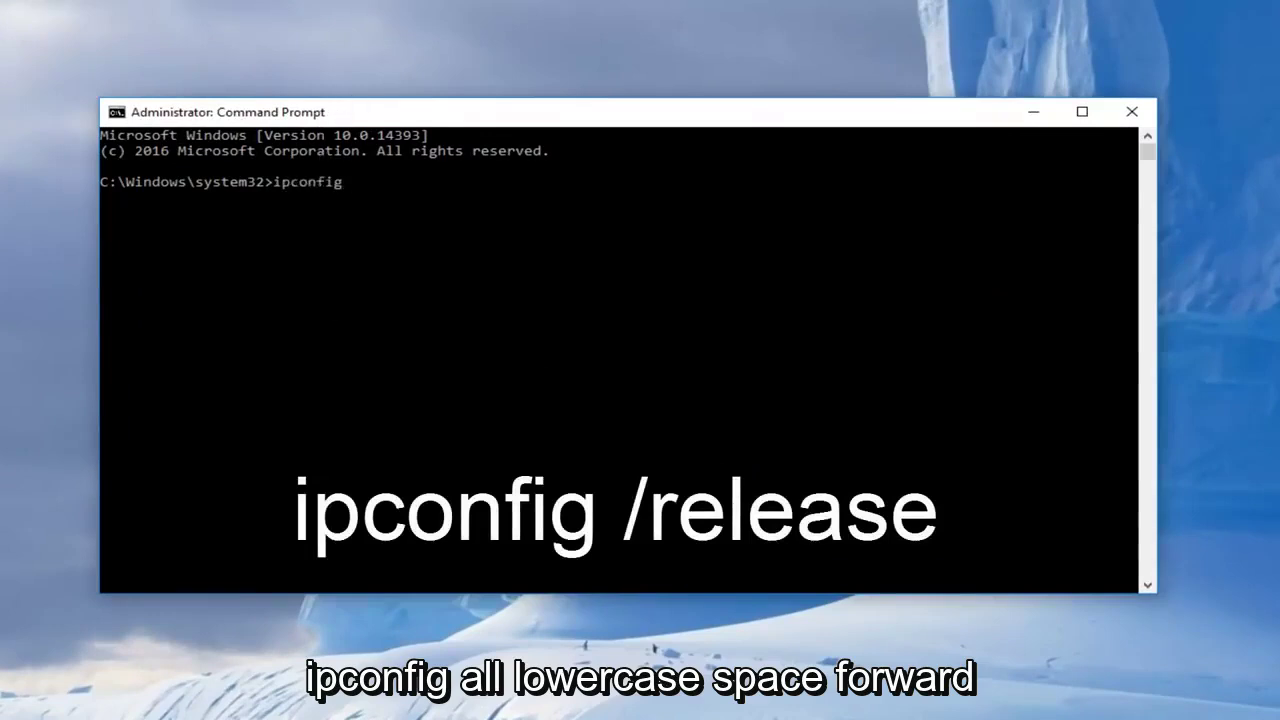
{"action": "type", "text": " /"}
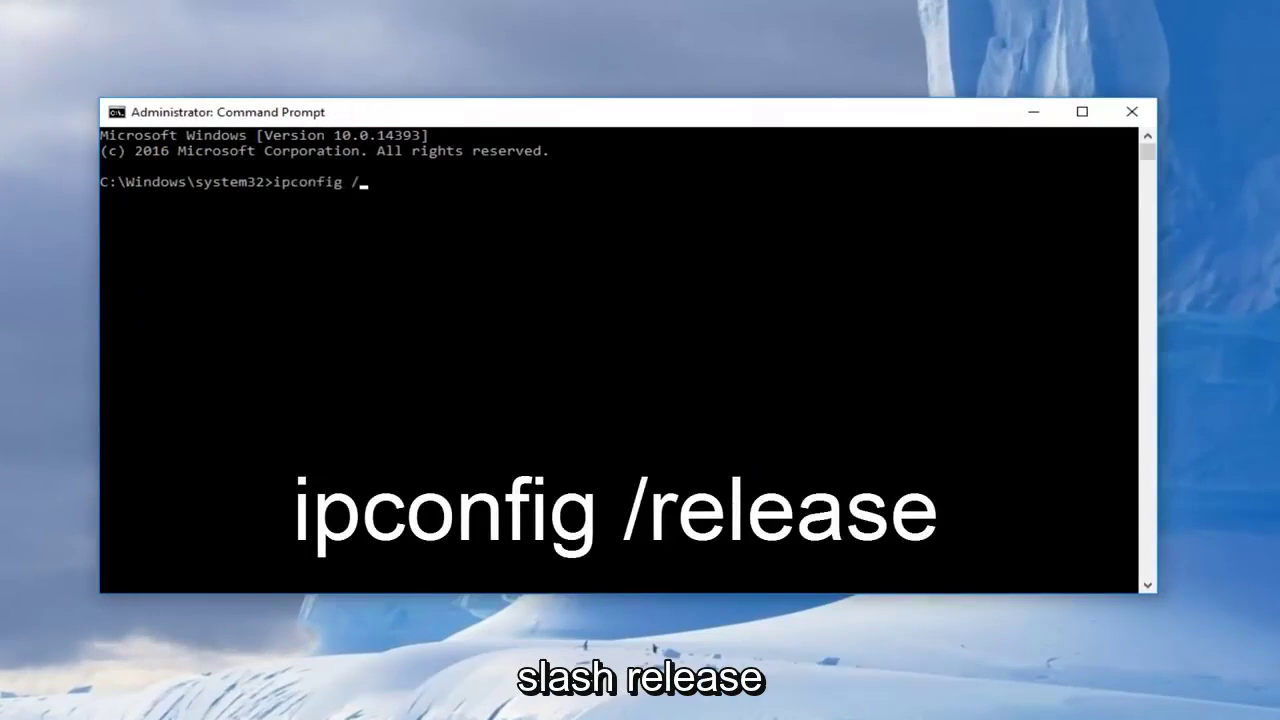
{"action": "type", "text": "release"}
{"action": "key", "text": "Return"}
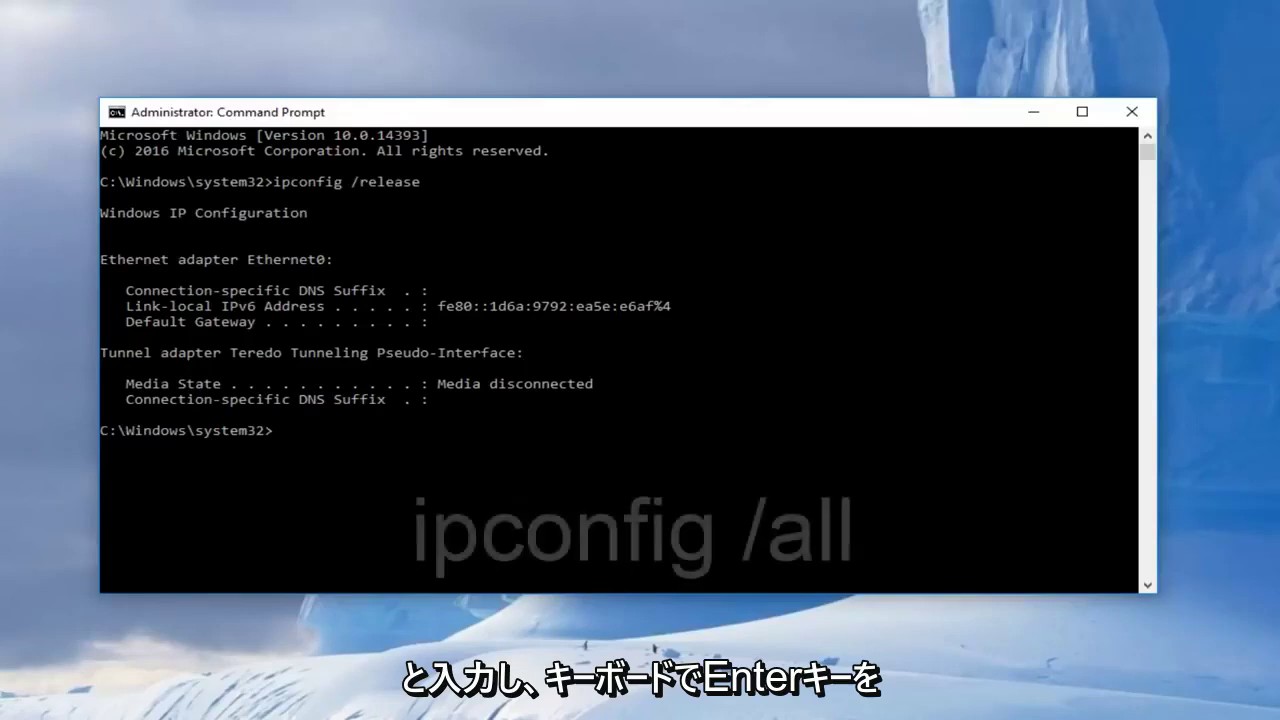
Step: Display the full network adapter configuration by running ipconfig /all
{"action": "type", "text": "ipcon"}
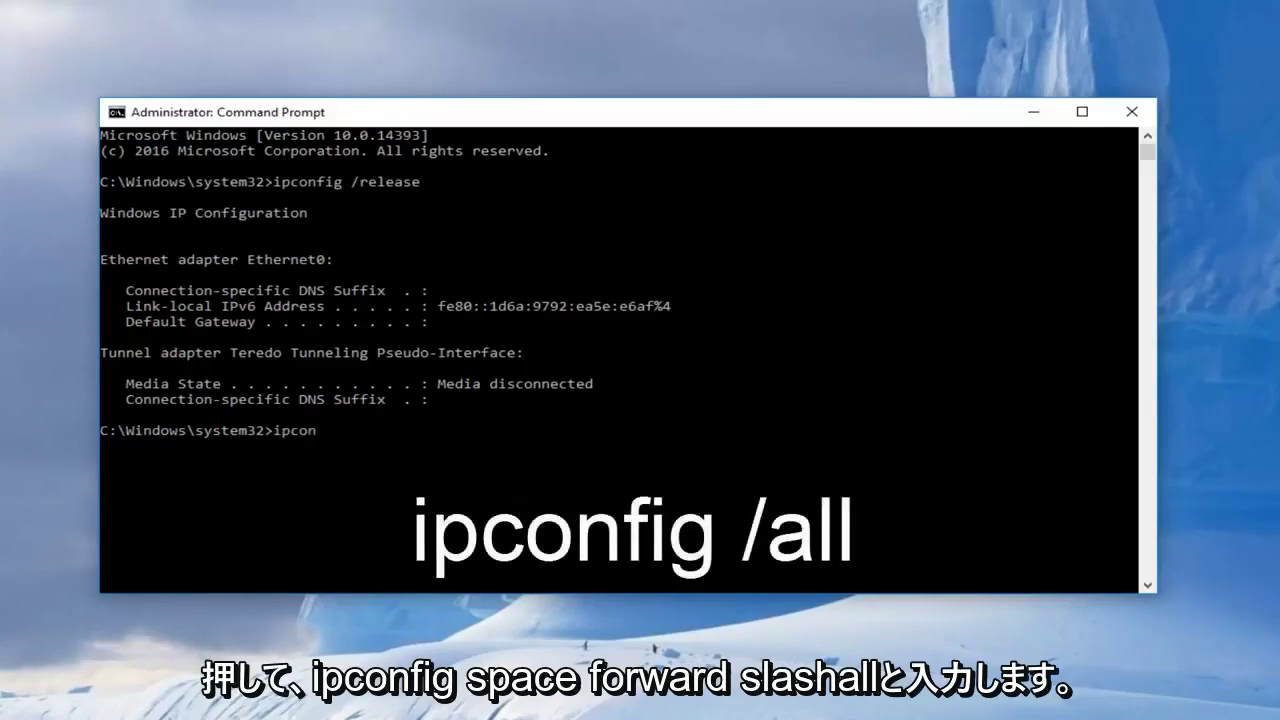
{"action": "type", "text": "fig /all"}
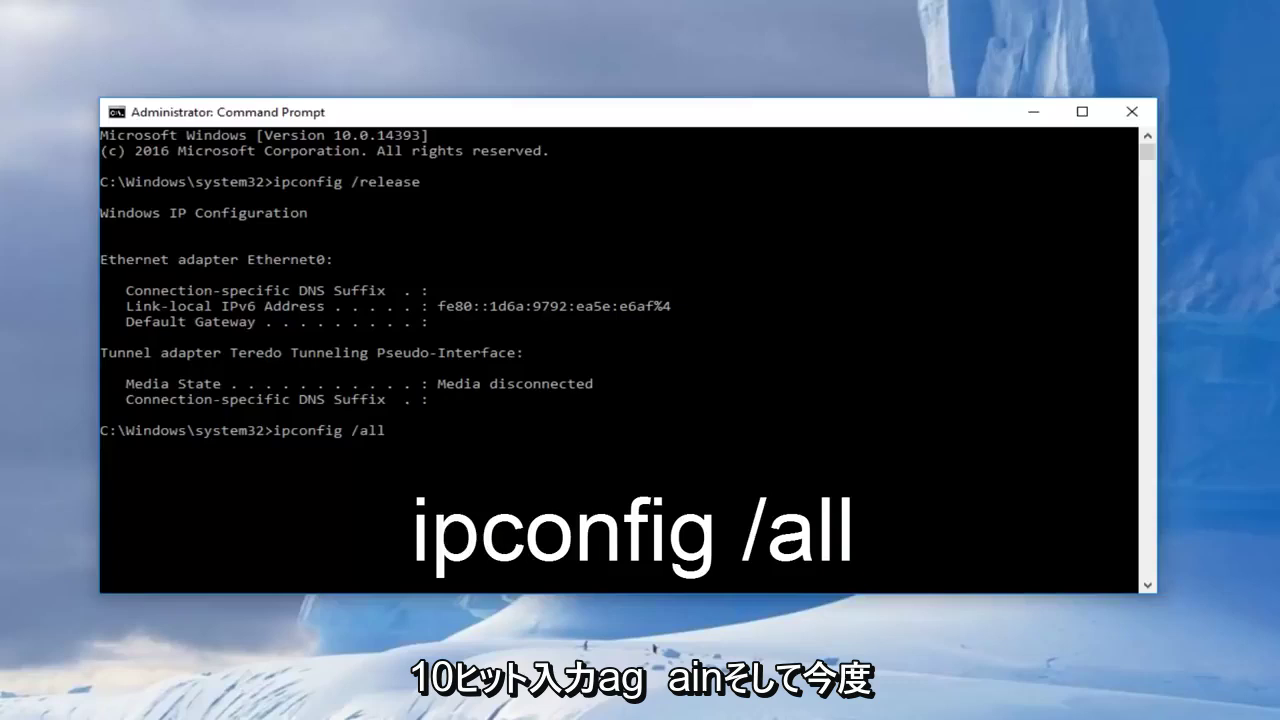
{"action": "key", "text": "Return"}
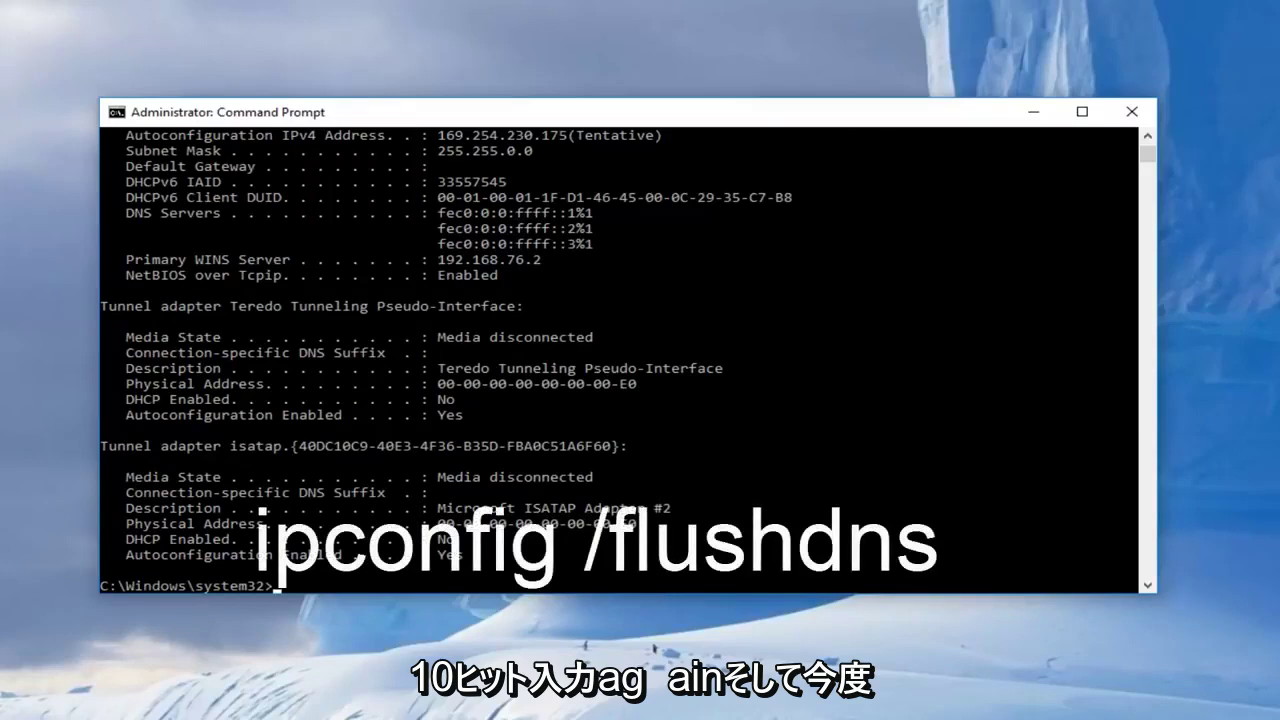
Step: Flush the DNS resolver cache by running ipconfig /flushdns
{"action": "type", "text": "ipconfig"}
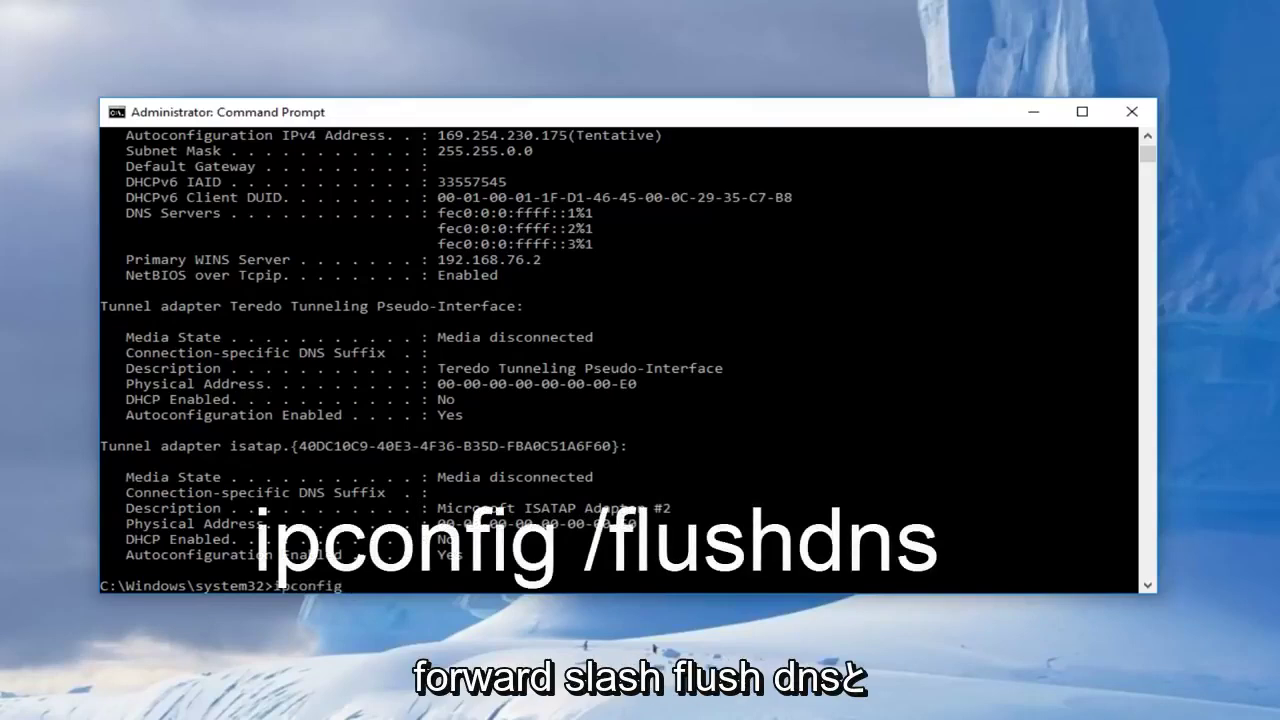
{"action": "type", "text": " /flushdns"}
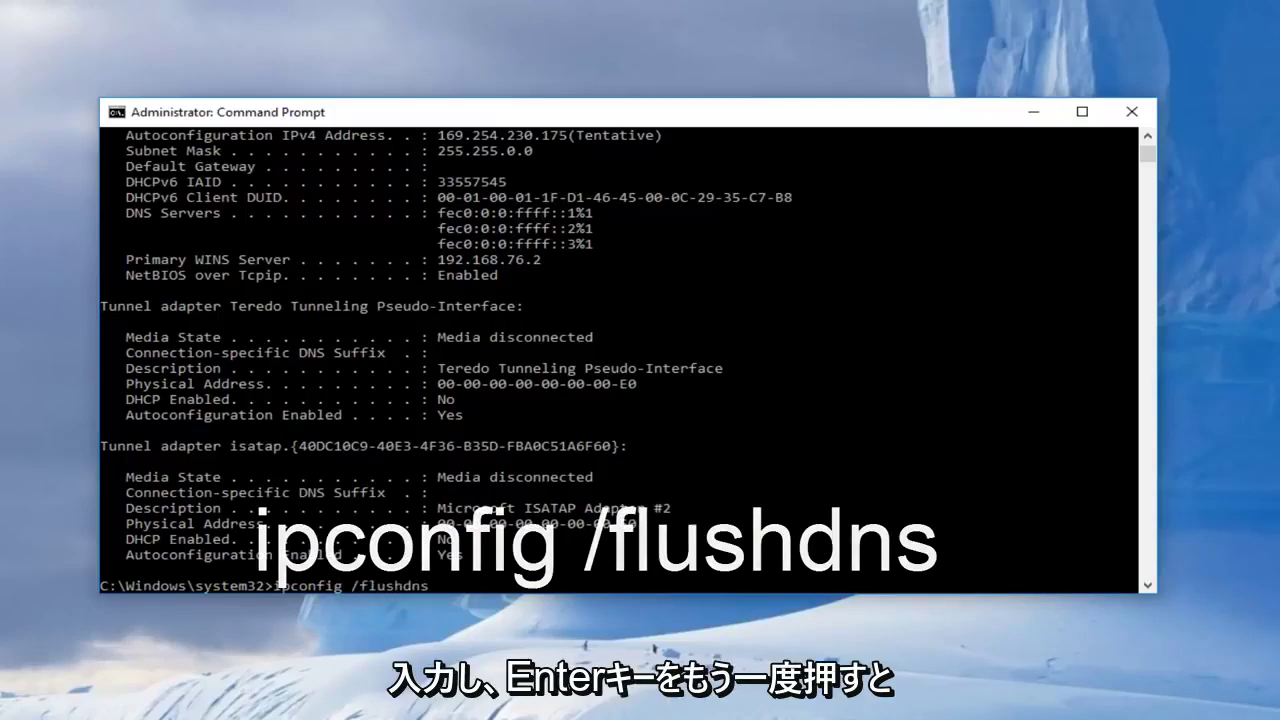
{"action": "key", "text": "Return"}
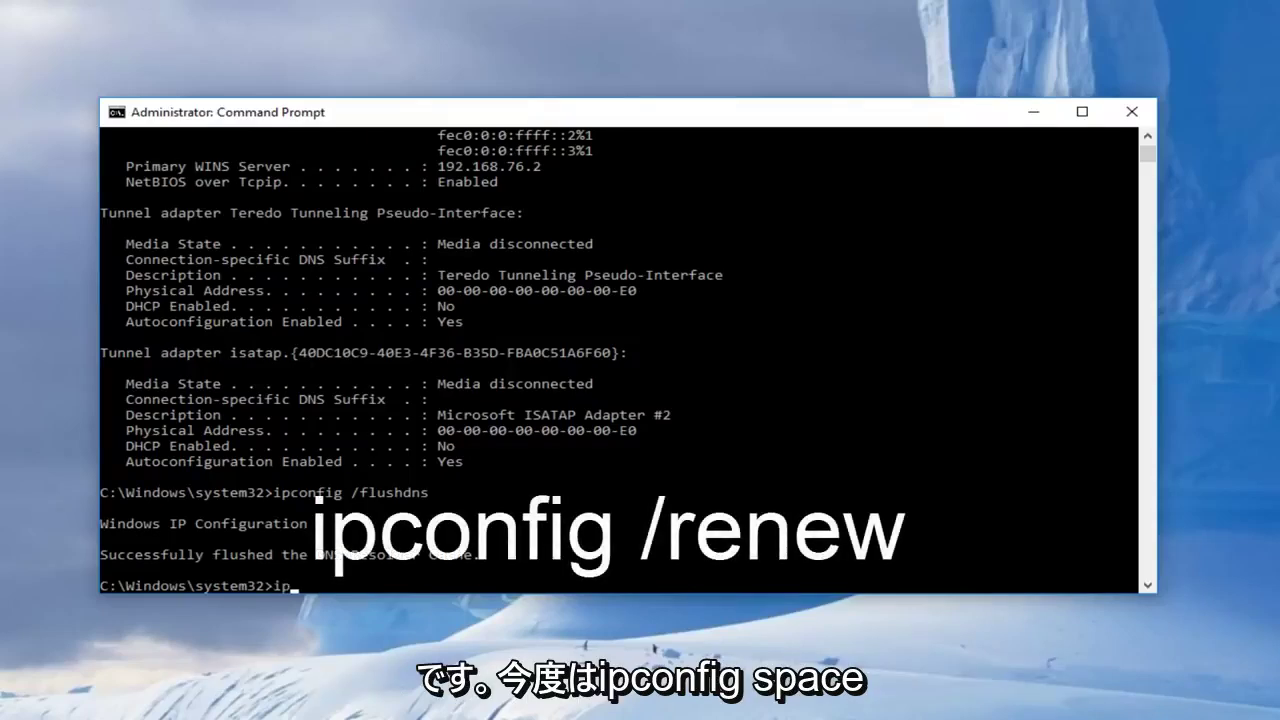
Step: Request a new IP address by running ipconfig /renew
{"action": "type", "text": "config"}
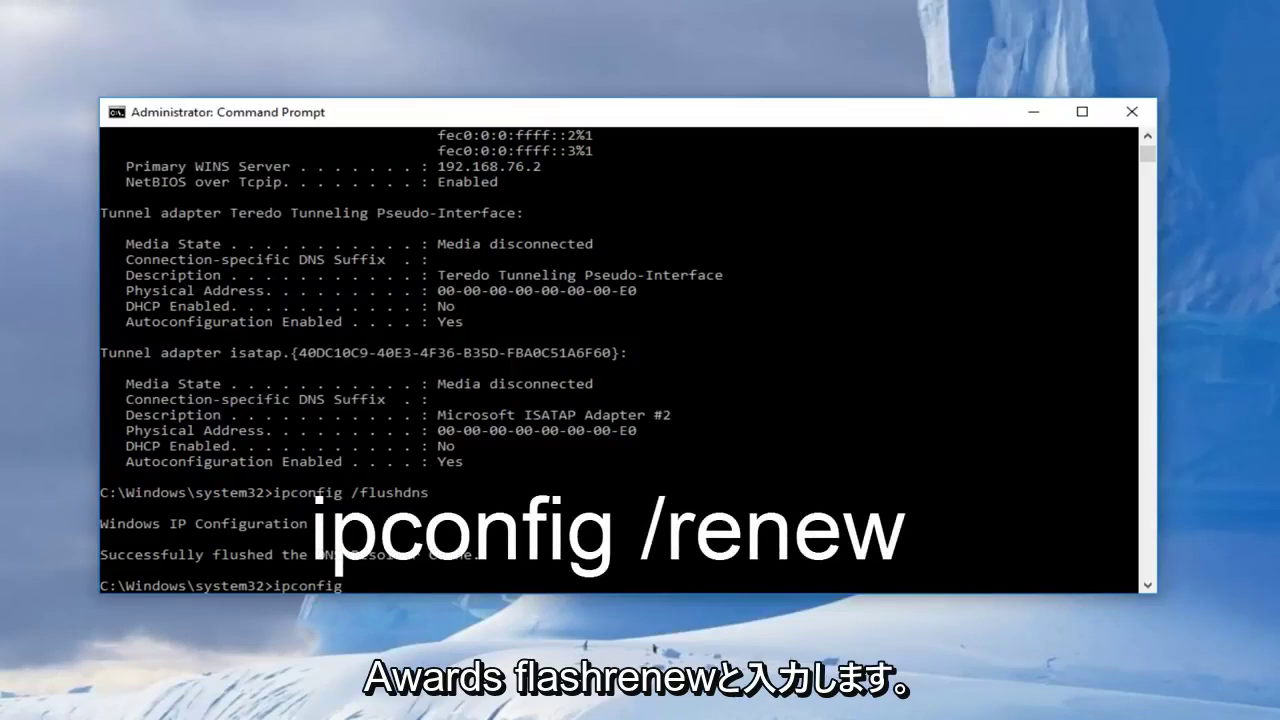
{"action": "type", "text": " /renew"}
{"action": "key", "text": "Return"}
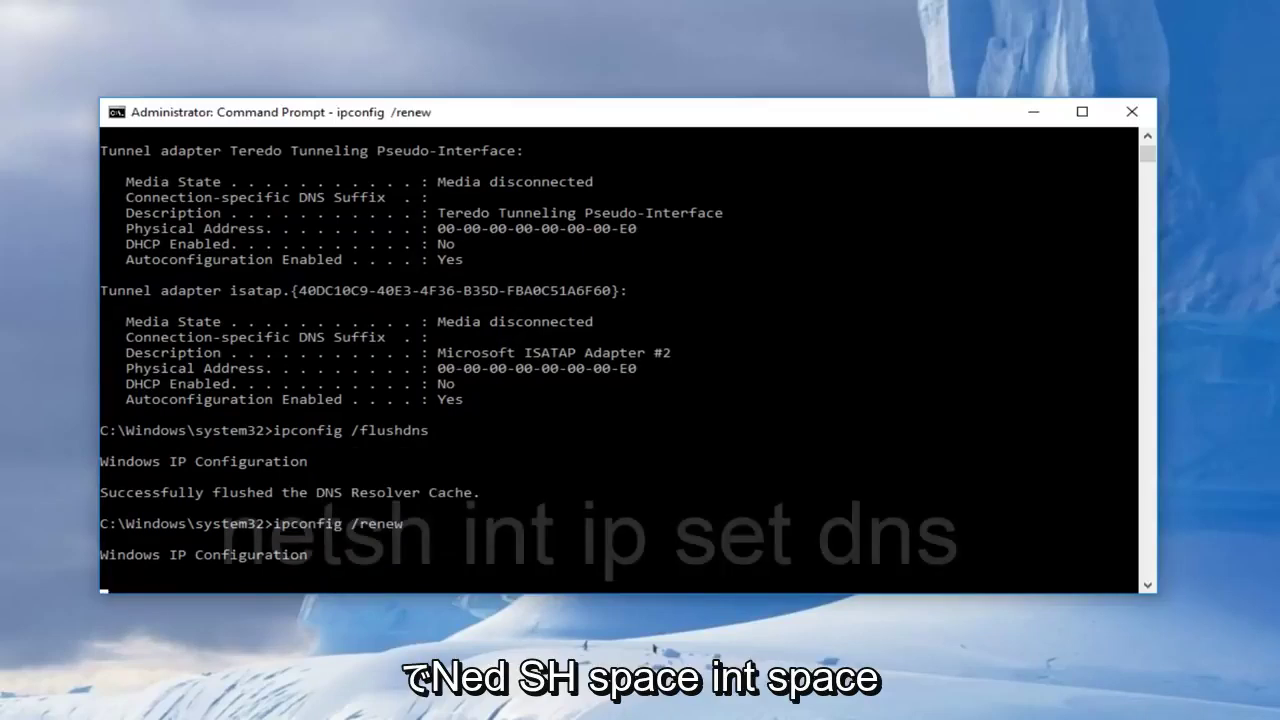
Step: Run the command netsh int ip set dns in Command Prompt
{"action": "type", "text": "net"}
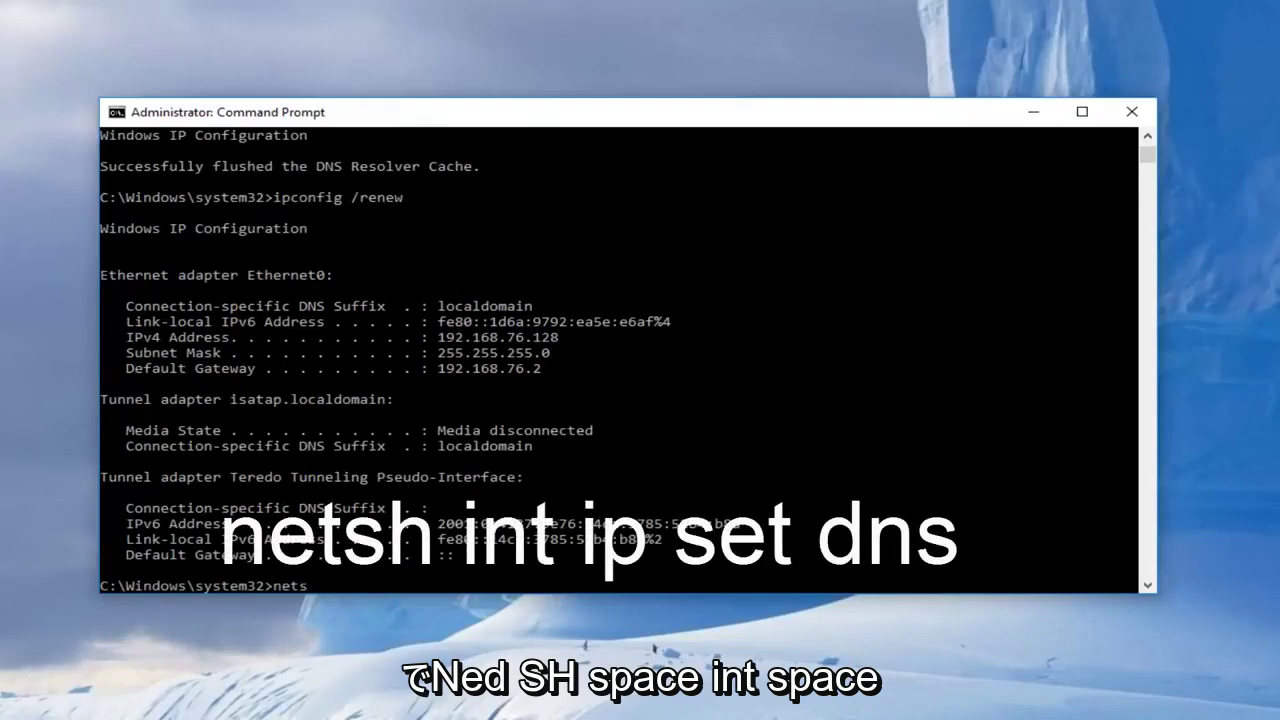
{"action": "type", "text": "sh int"}
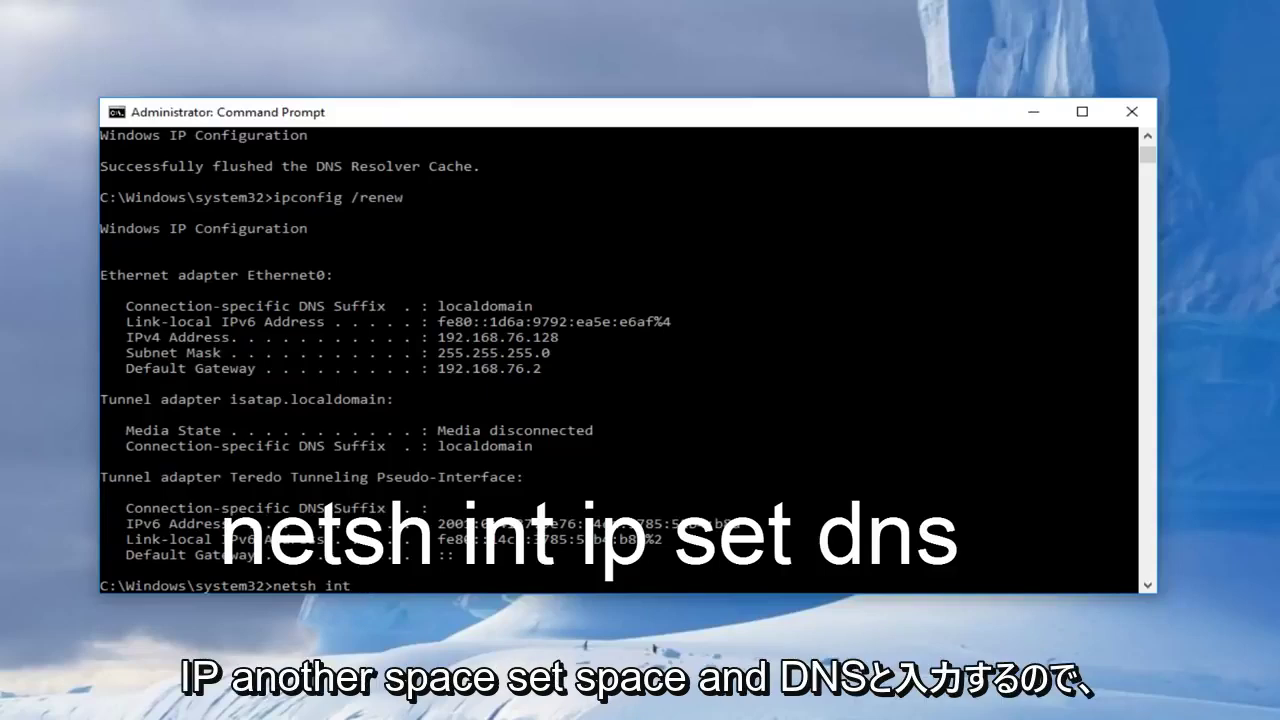
{"action": "type", "text": " ip set dns"}
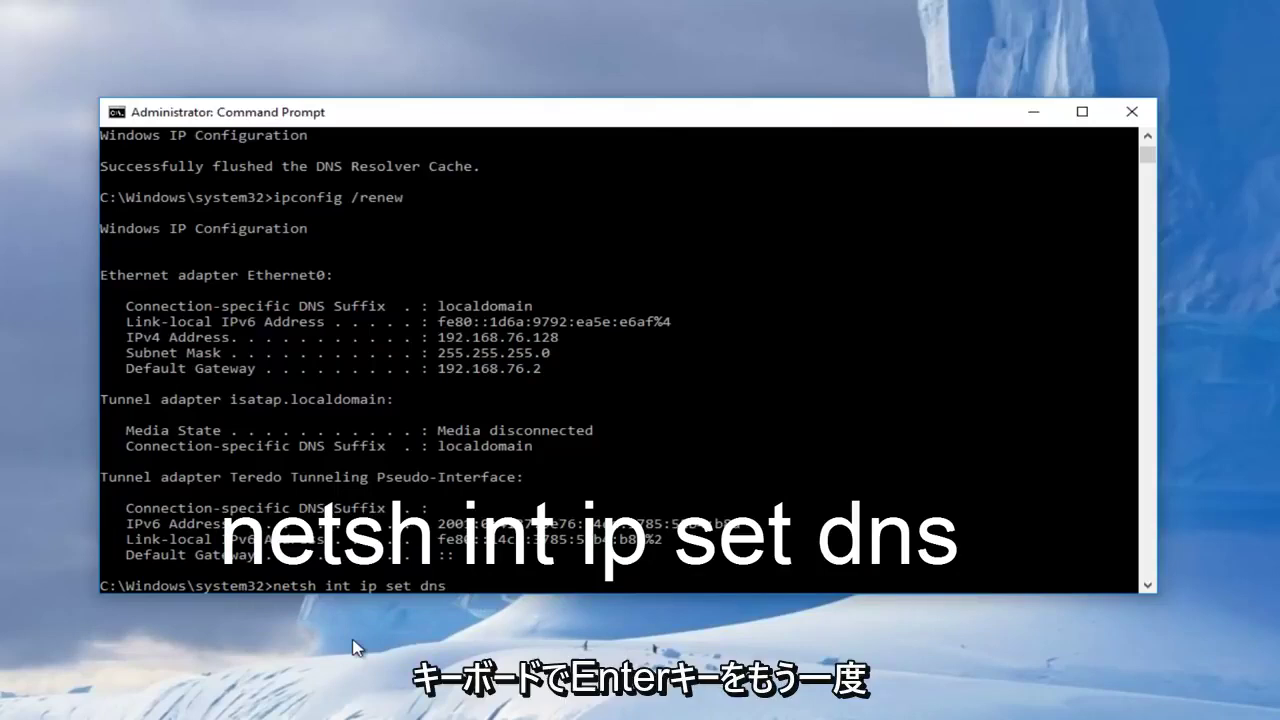
{"action": "key", "text": "Return"}
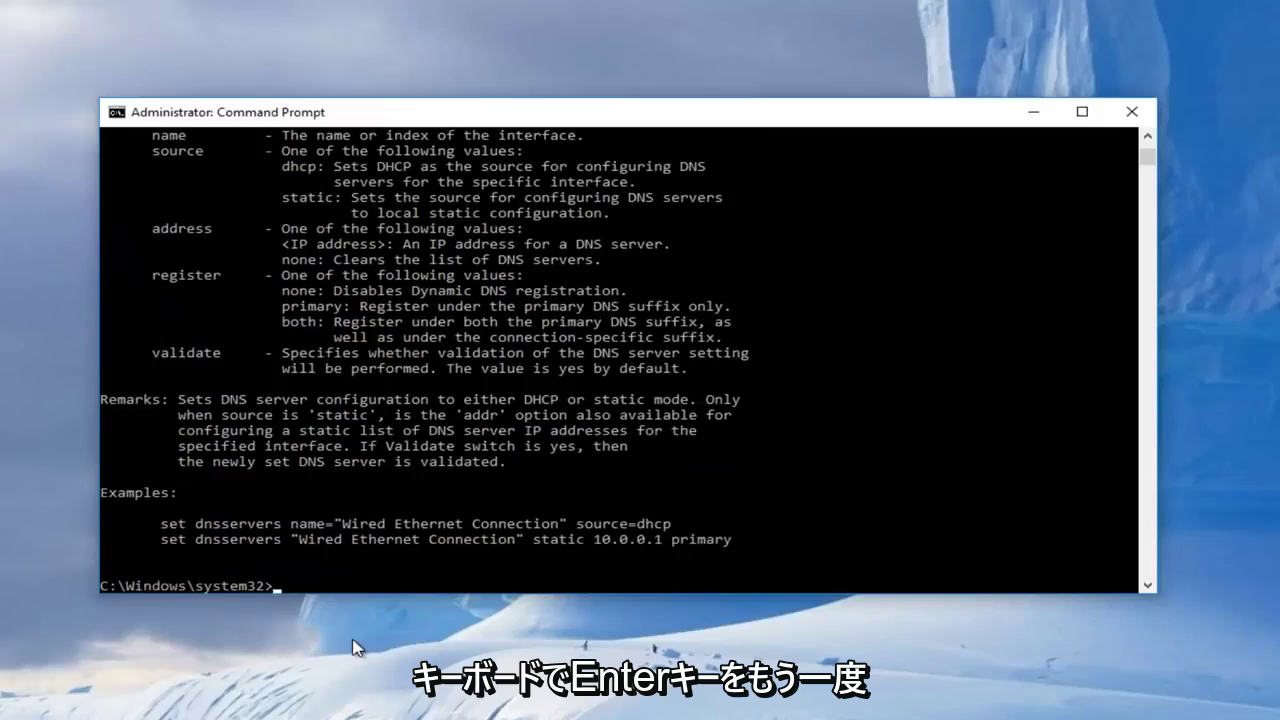
Step: Reset the Winsock catalog by running netsh winsock reset, and close Command Prompt
{"action": "type", "text": "net"}
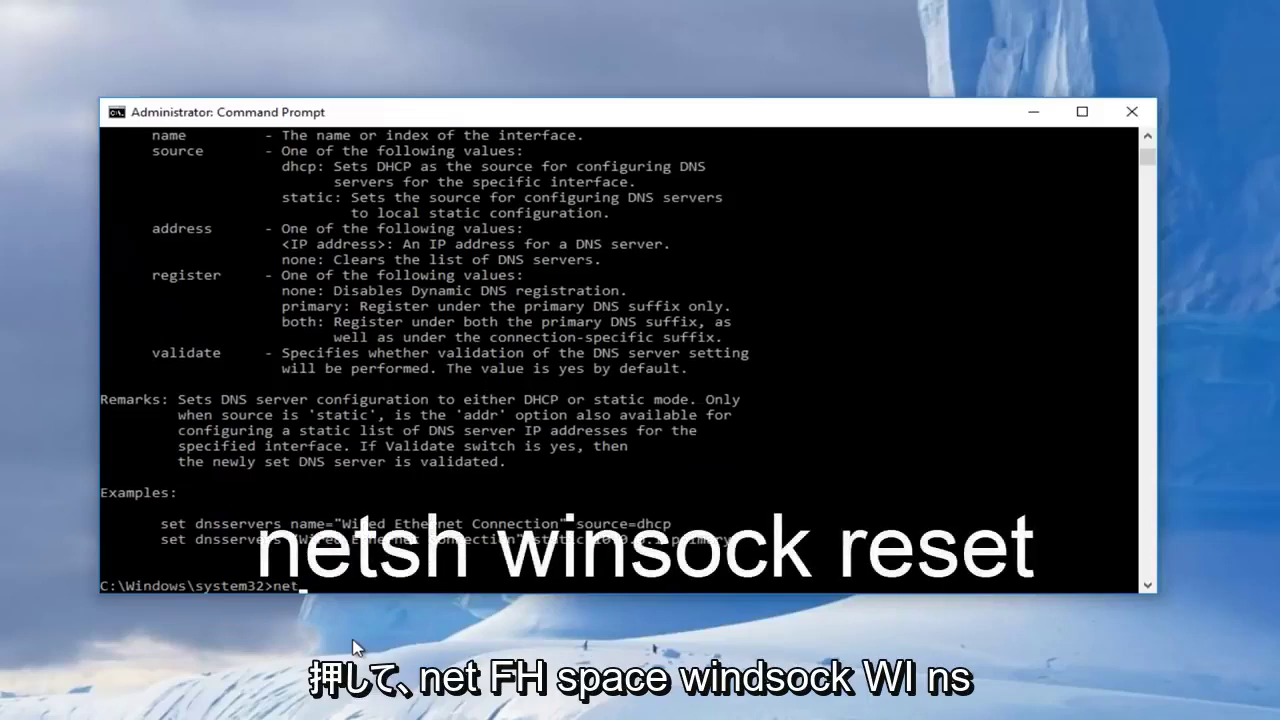
{"action": "type", "text": "sh winsock"}
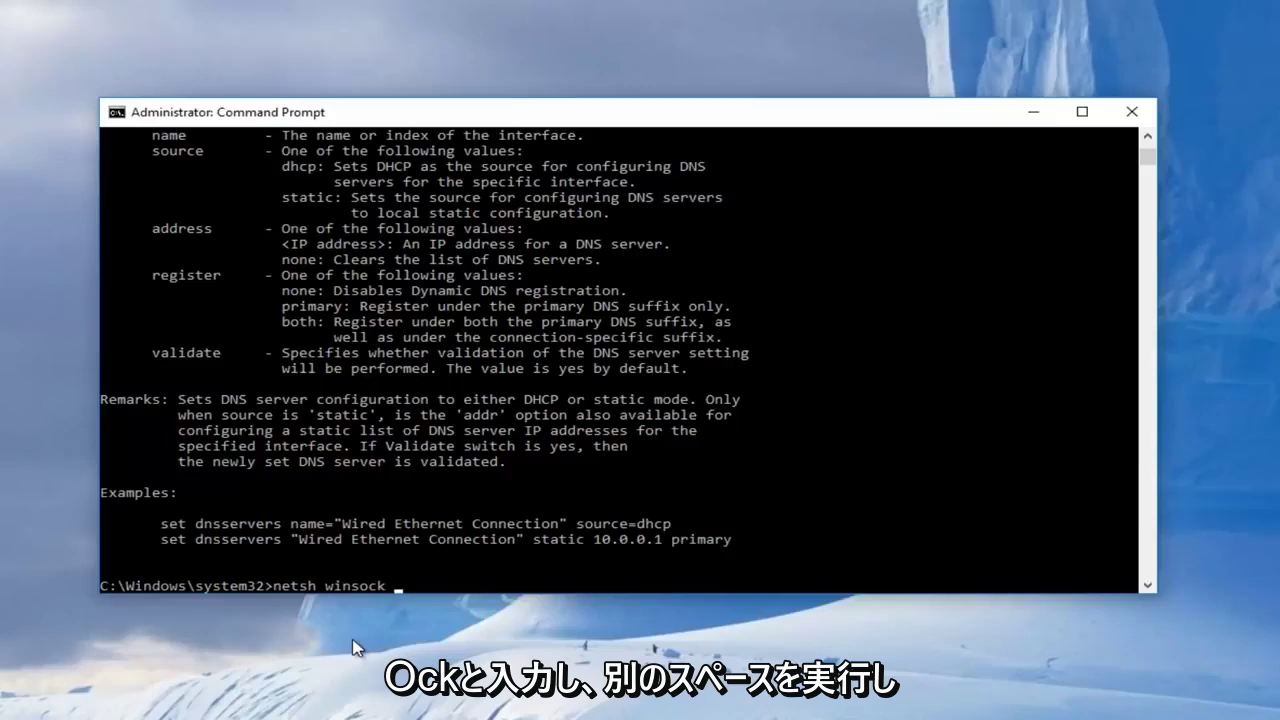
{"action": "type", "text": " reset"}
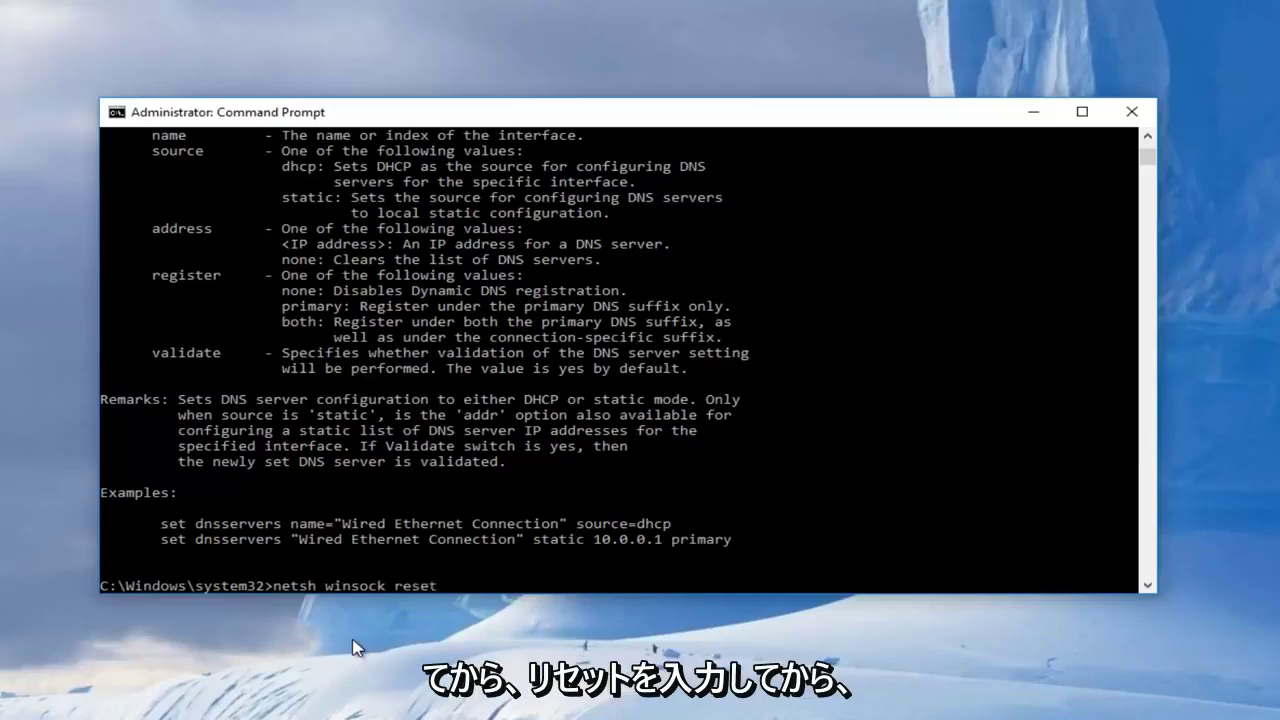
{"action": "key", "text": "Return"}
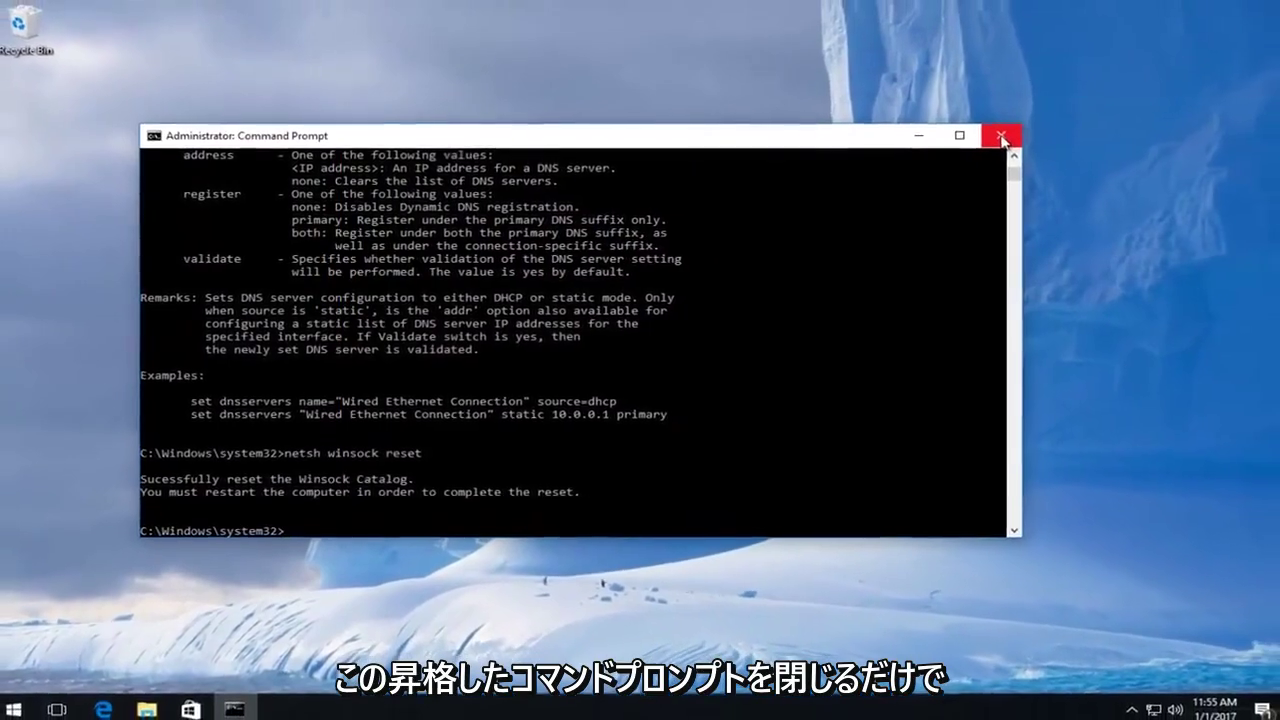
{"action": "left_click", "coordinate": [992, 138]}
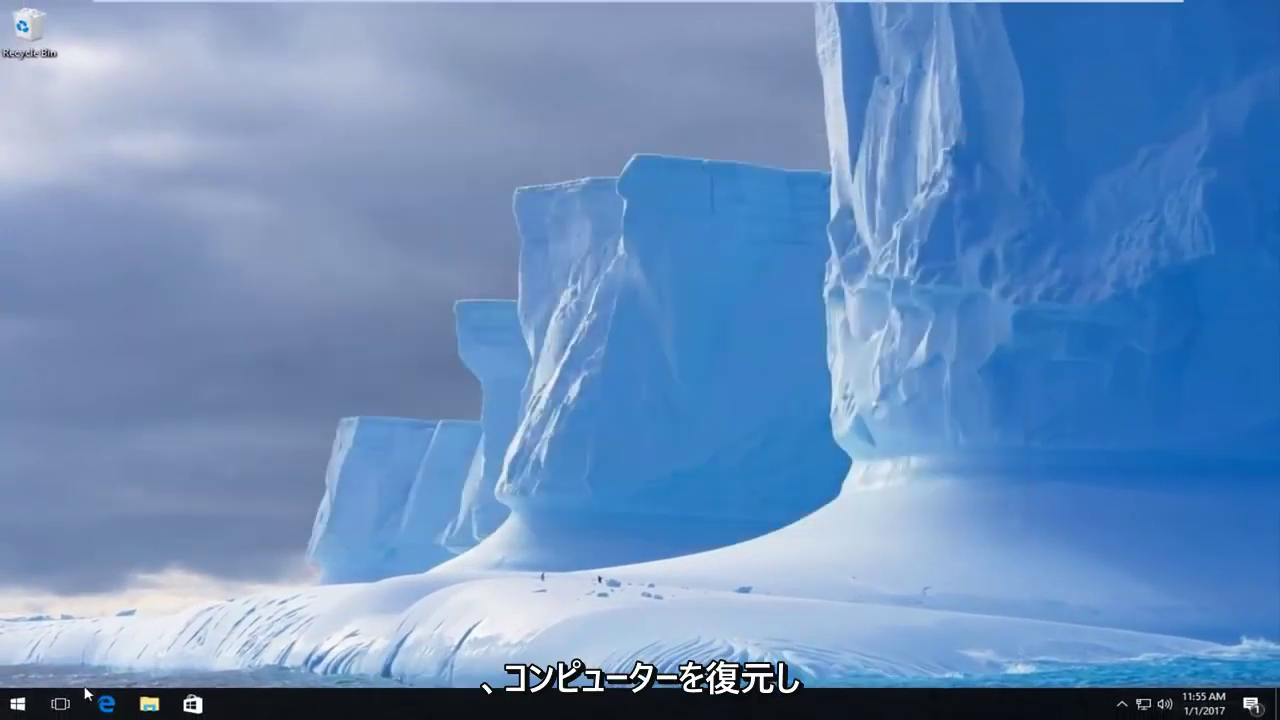
Step: Open the computer's power options to find the restart choice
{"action": "left_click", "coordinate": [25, 710]}
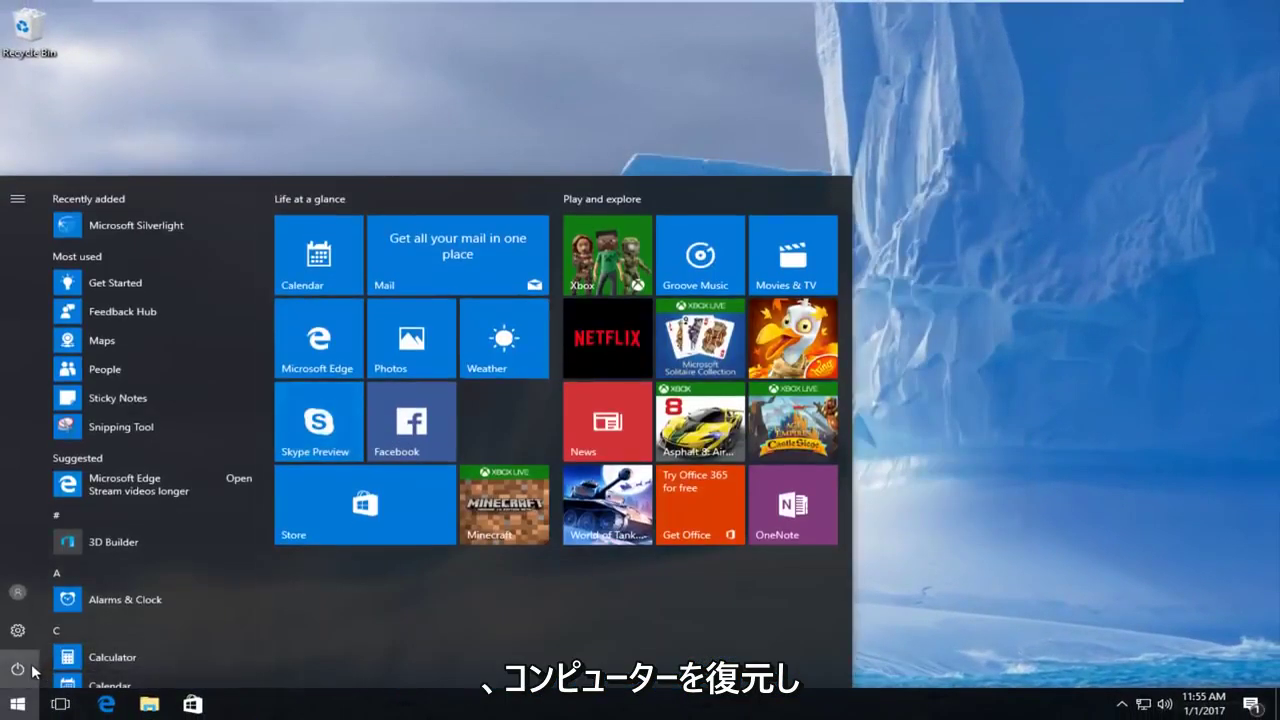
{"action": "left_click", "coordinate": [32, 667]}
{"action": "left_click", "coordinate": [43, 626]}
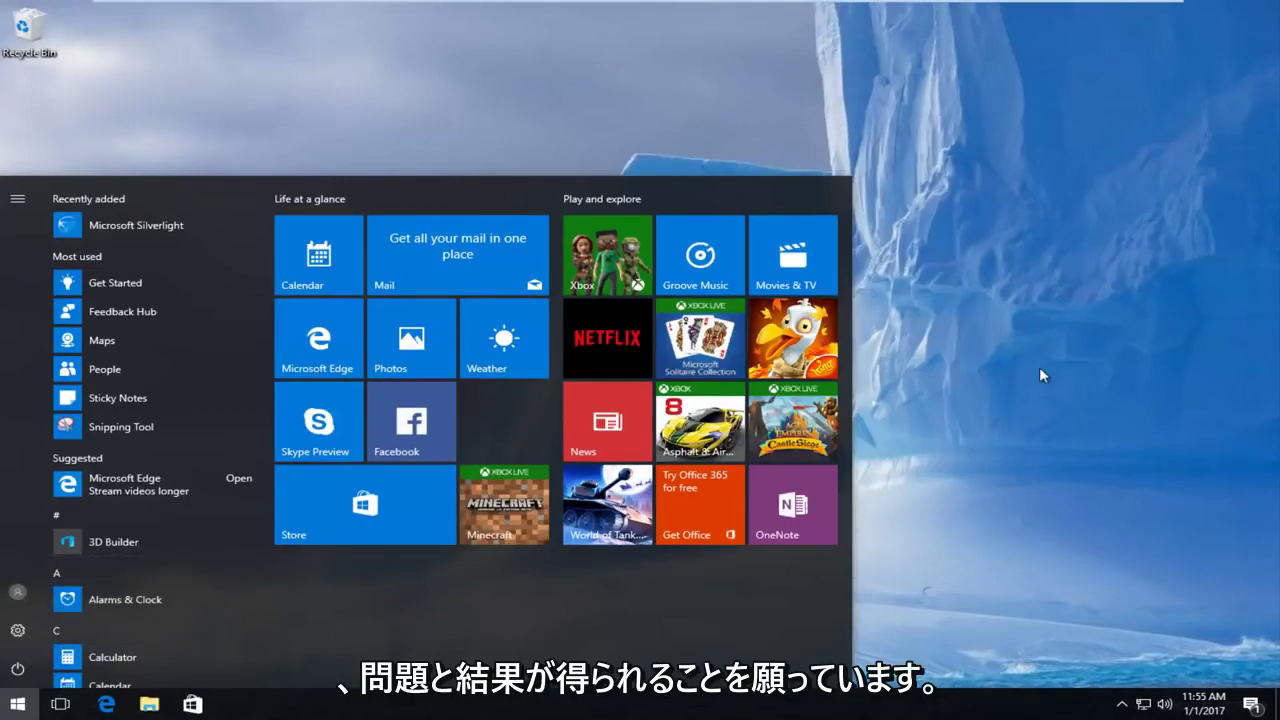